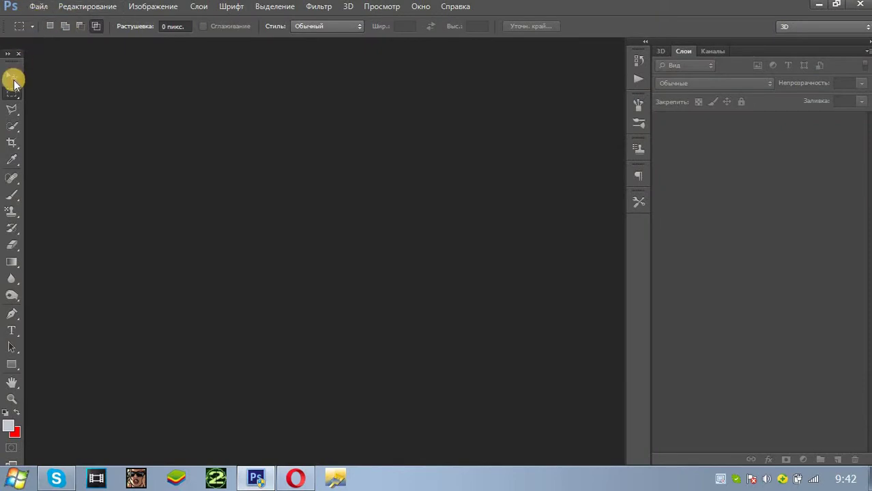
Create a new white-background document 500 pixels wide and 500 pixels high
left_click(13, 81)
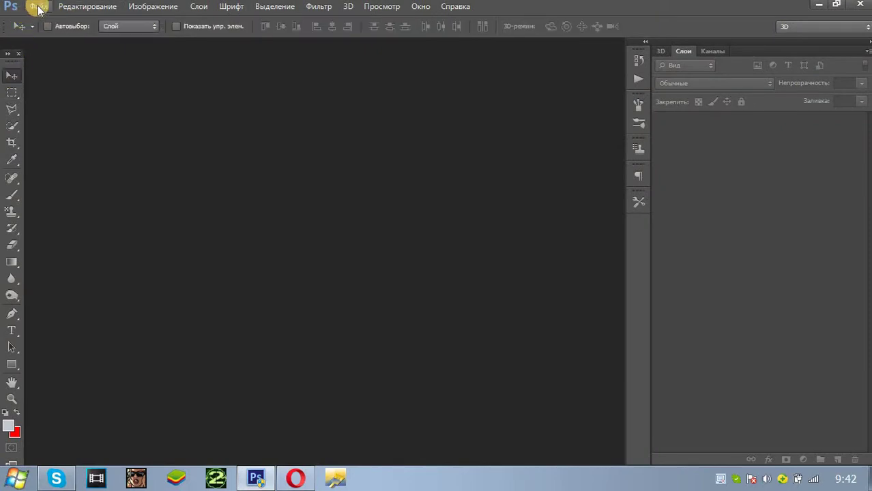
left_click(39, 7)
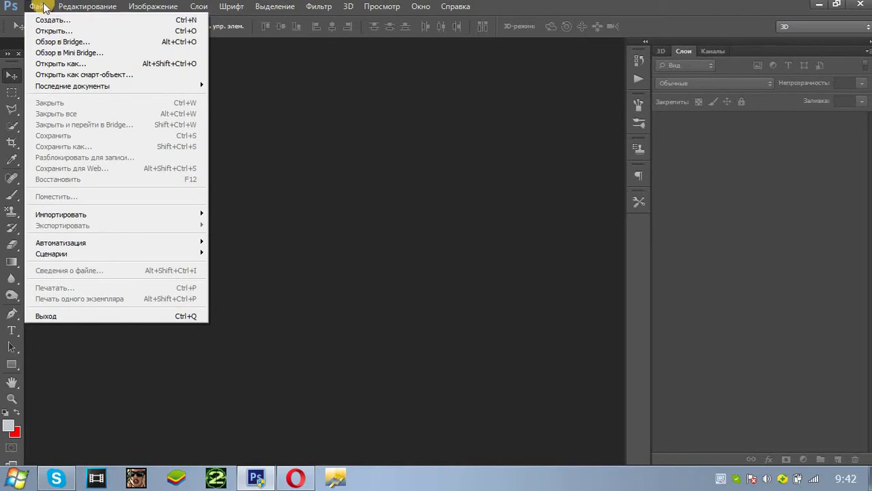
left_click(44, 8)
left_click(39, 6)
mouse_move(65, 7)
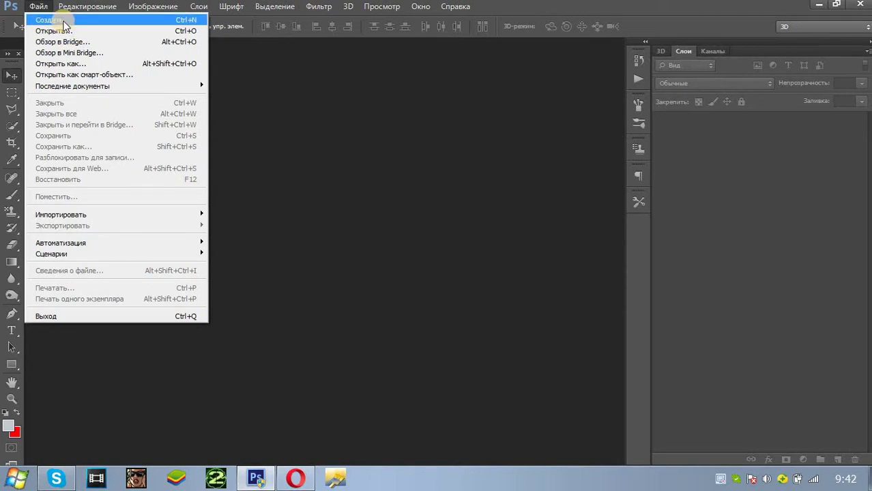
left_click(65, 22)
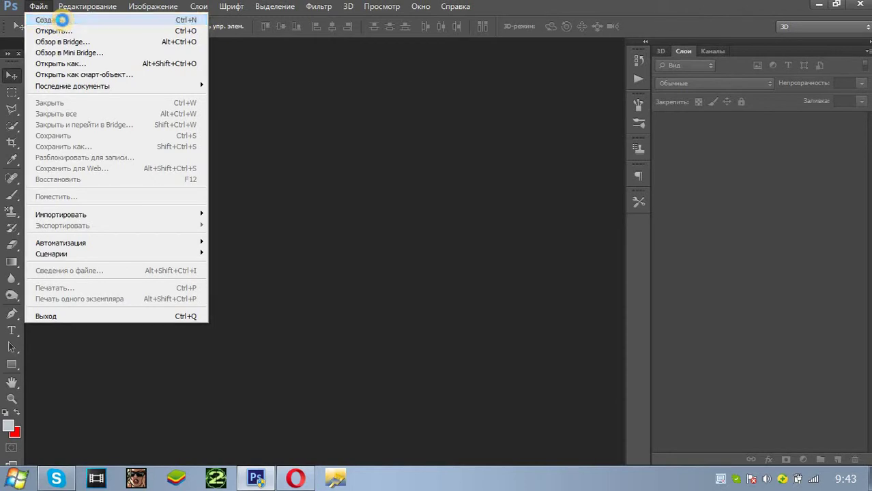
double_click(360, 166)
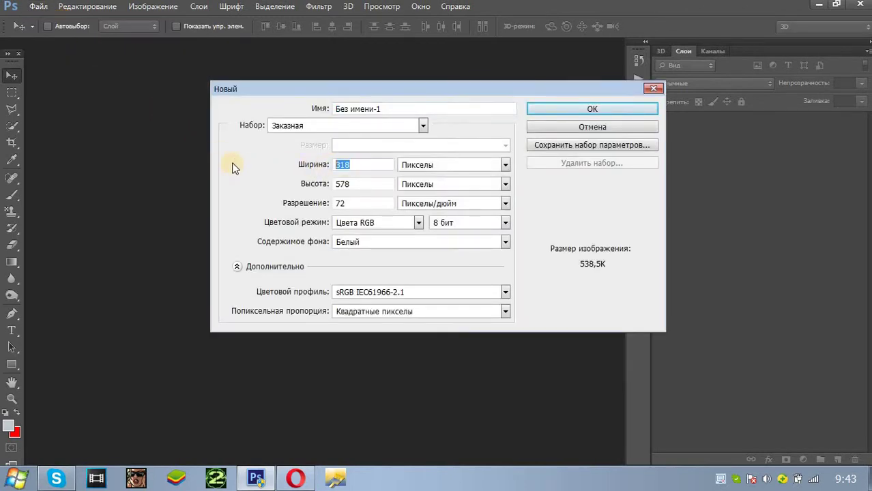
key("BackSpace")
type("500")
key("Tab")
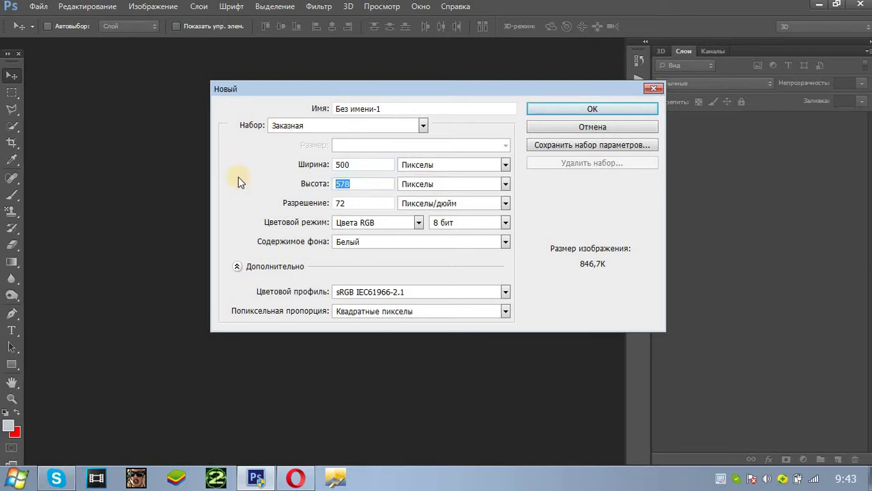
type("500")
key("Return")
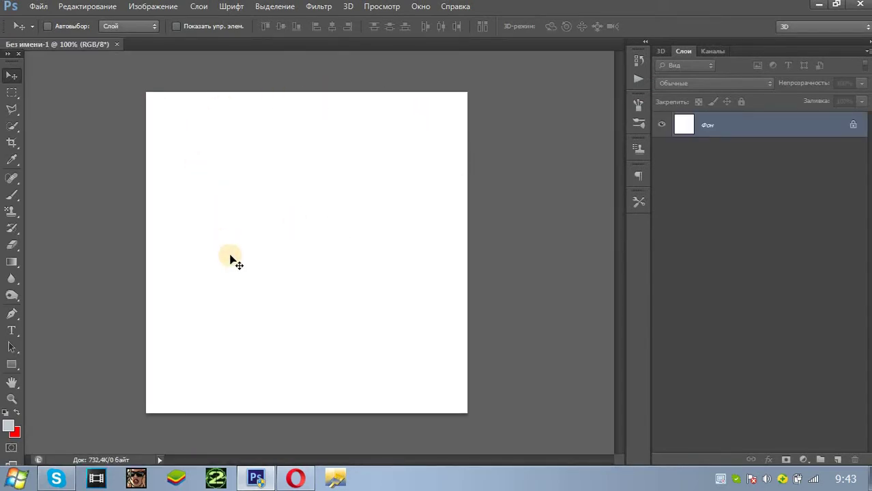
Switch to the Opera browser and search Yandex for "картинки"
left_click(295, 478)
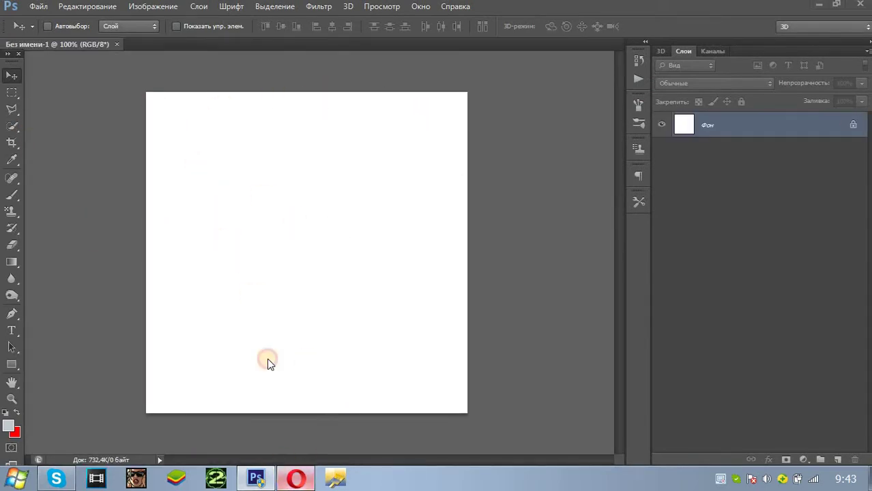
left_click(341, 113)
type("ы")
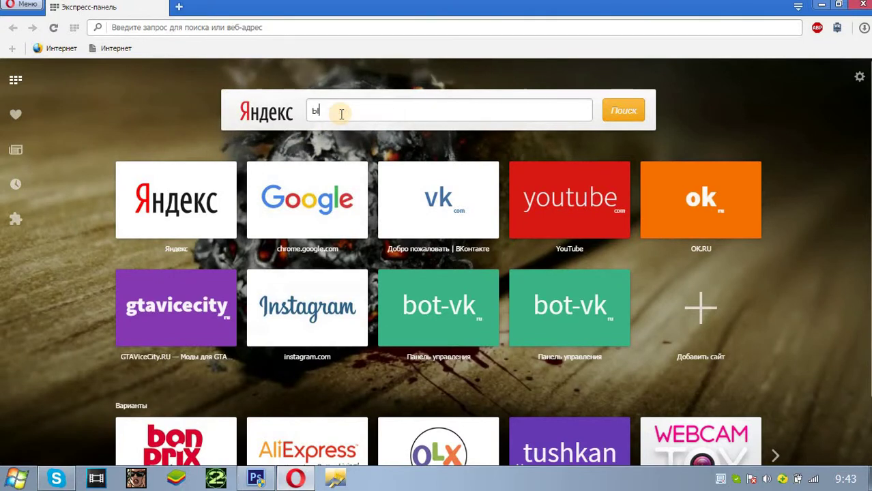
key("BackSpace")
type("картинки")
key("Return")
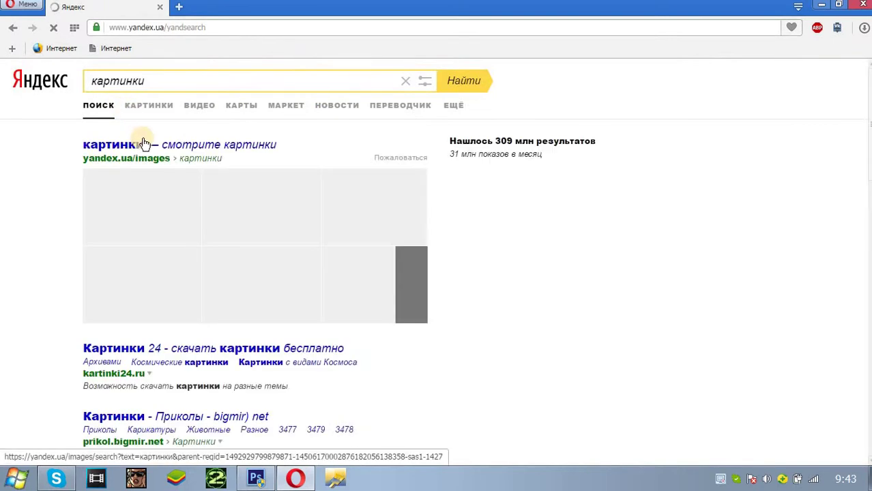
Open the purple night bridge picture from the Yandex image results and copy it
left_click(147, 108)
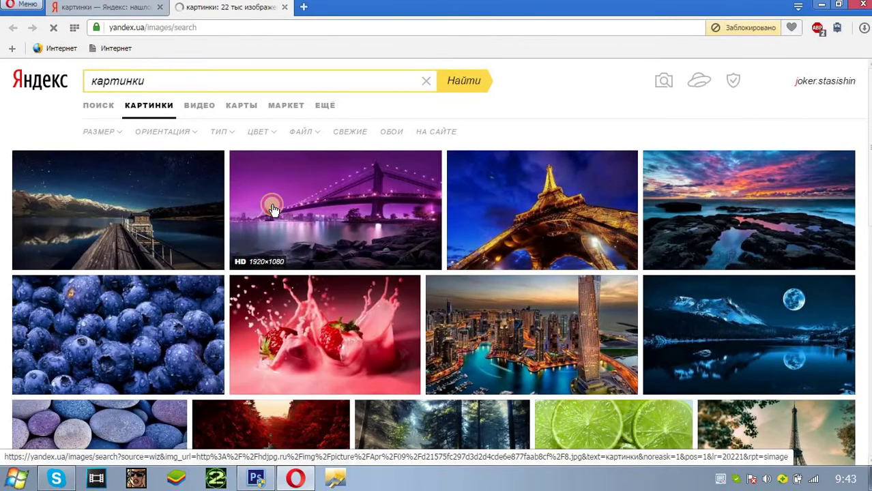
left_click(247, 240)
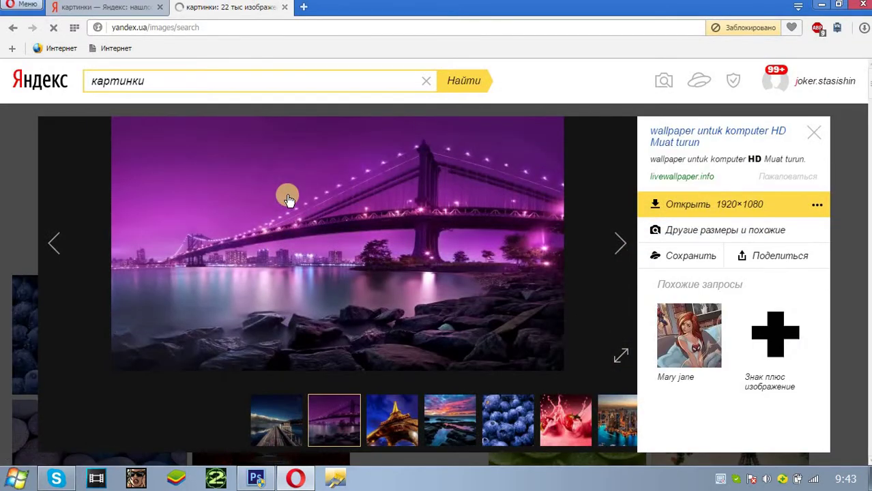
right_click(288, 197)
left_click(321, 216)
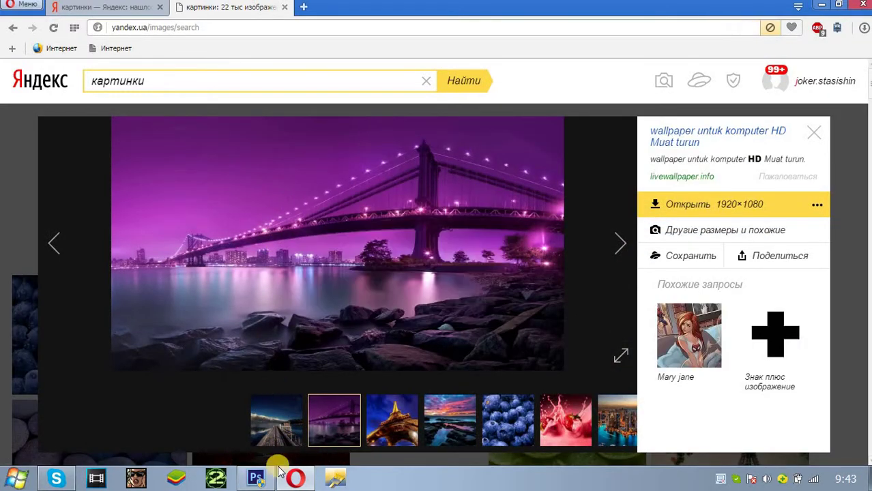
Switch back to Photoshop and paste the copied bridge picture into the blank document as a new layer
left_click(258, 477)
key("ctrl+v")
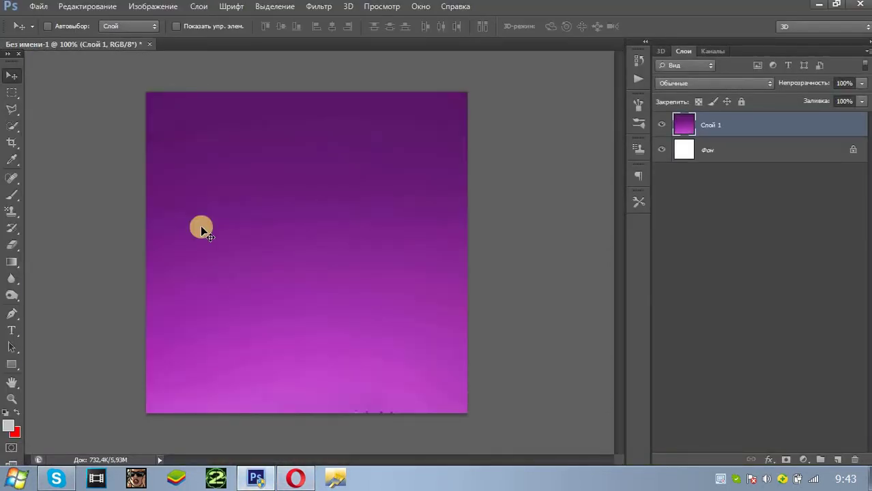
key("ctrl+z")
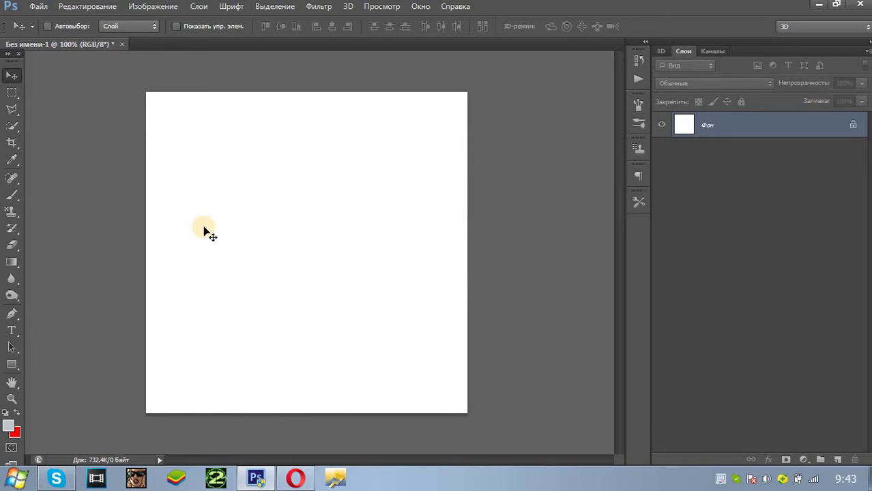
key("ctrl+v")
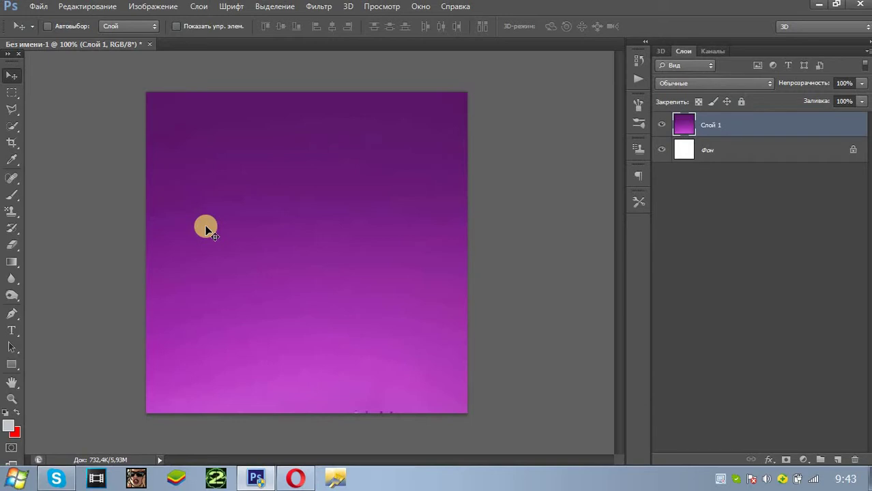
Free-transform the pasted bridge picture to about 29.8% width and 46.3% height so it fills the square canvas
key("ctrl+t")
scroll(287, 267, "down", 1)
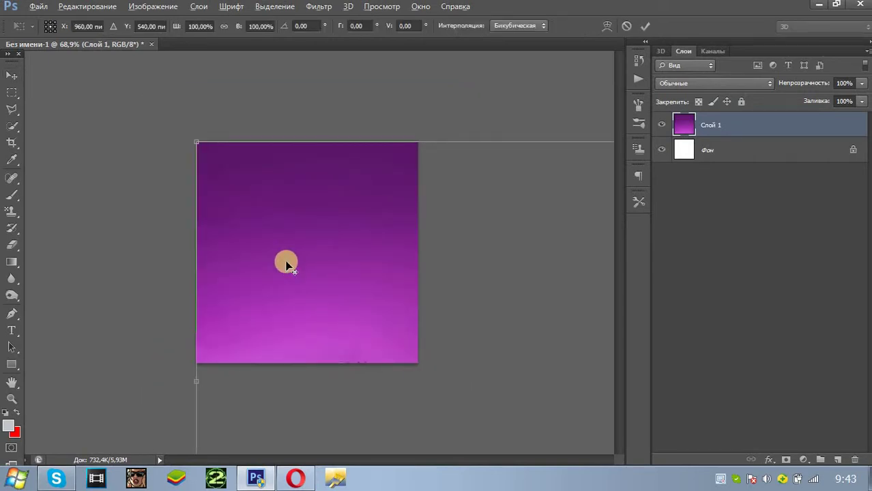
scroll(287, 266, "down", 5)
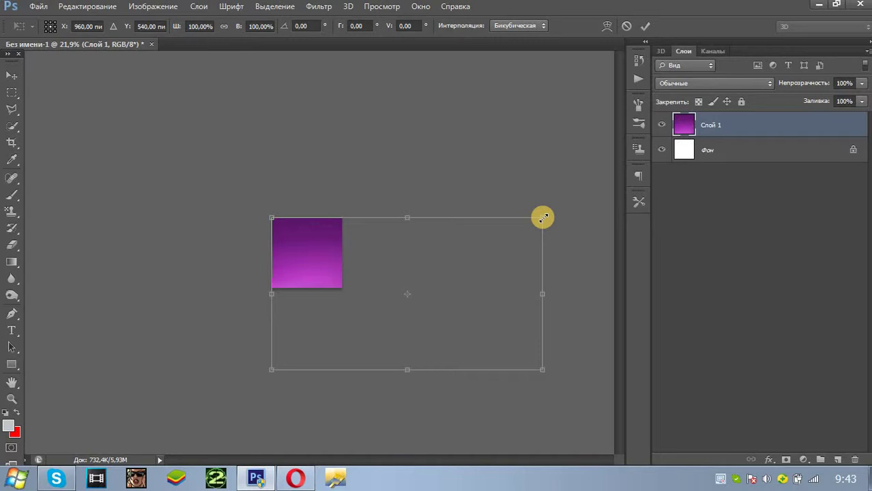
left_click_drag(530, 233, 331, 255)
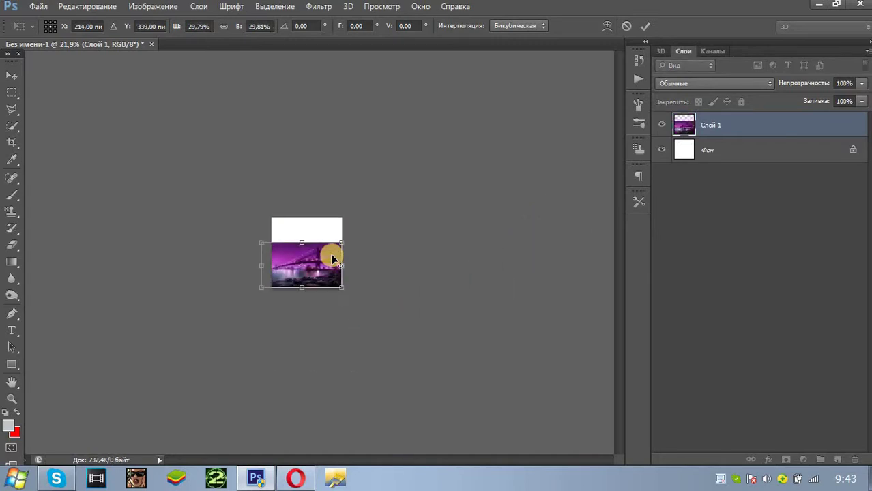
scroll(330, 253, "up", 4)
left_click_drag(295, 229, 297, 177)
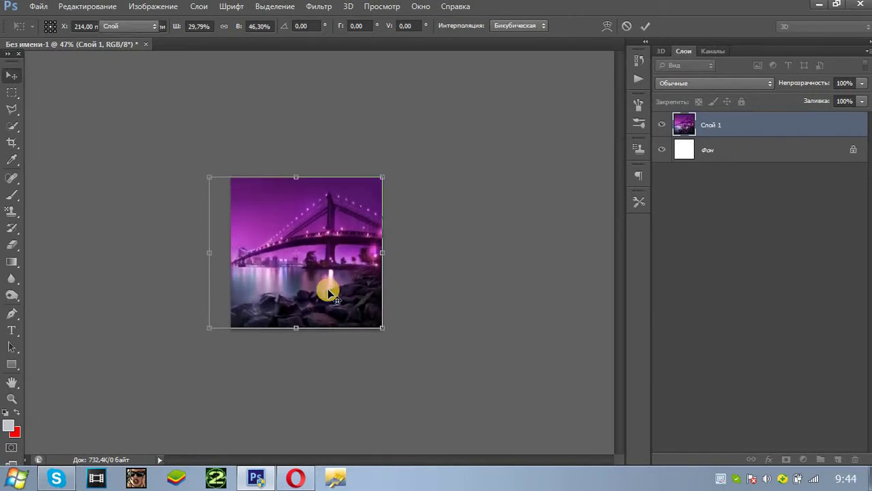
key("Return")
scroll(330, 294, "up", 2)
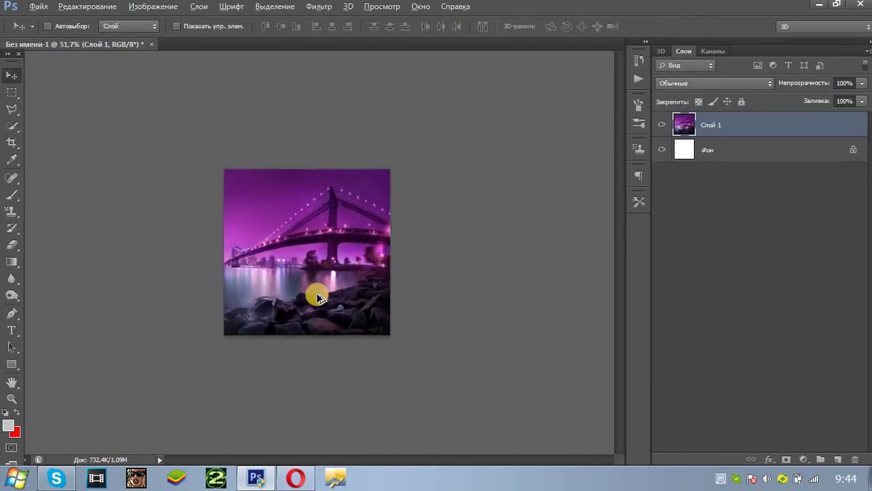
left_click(77, 8)
left_click(76, 8)
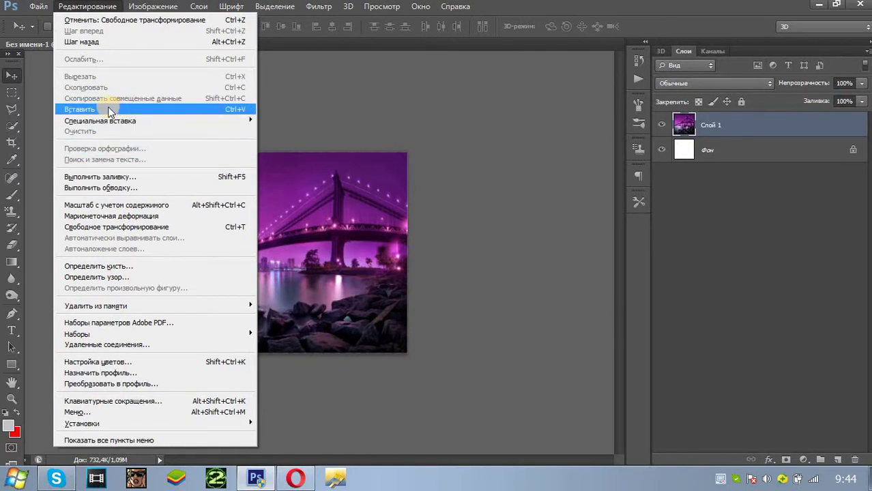
left_click(87, 7)
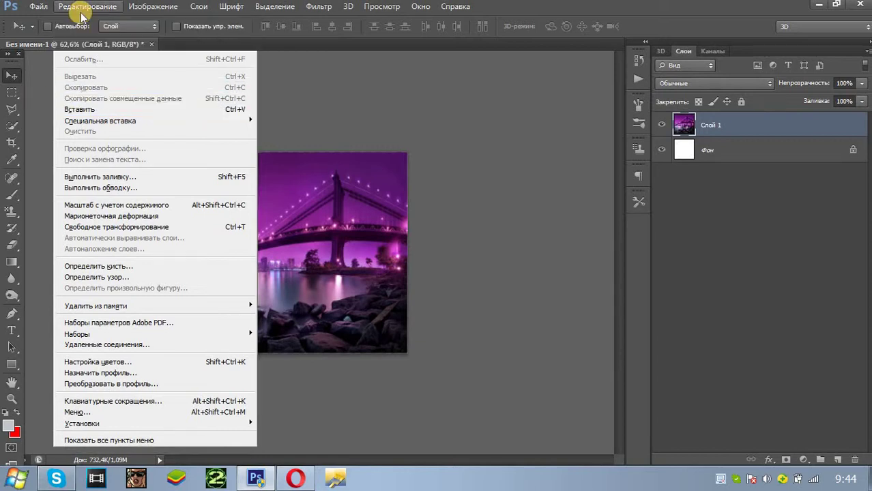
left_click(88, 6)
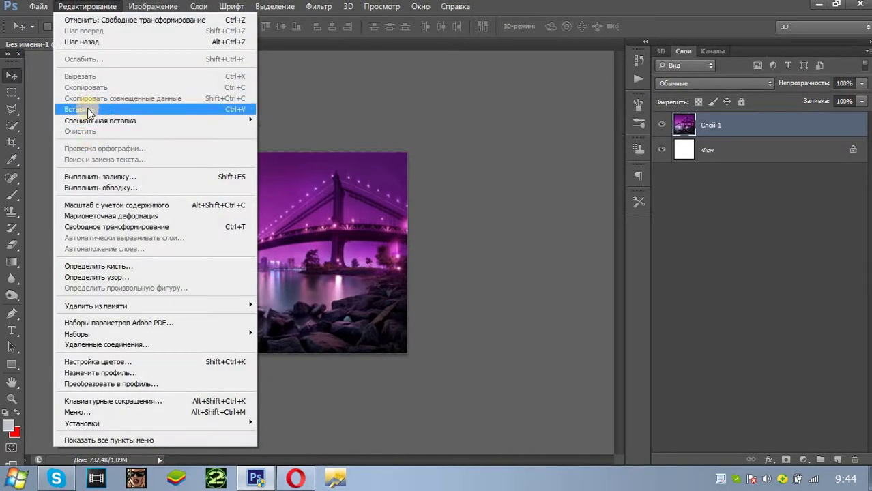
left_click(101, 175)
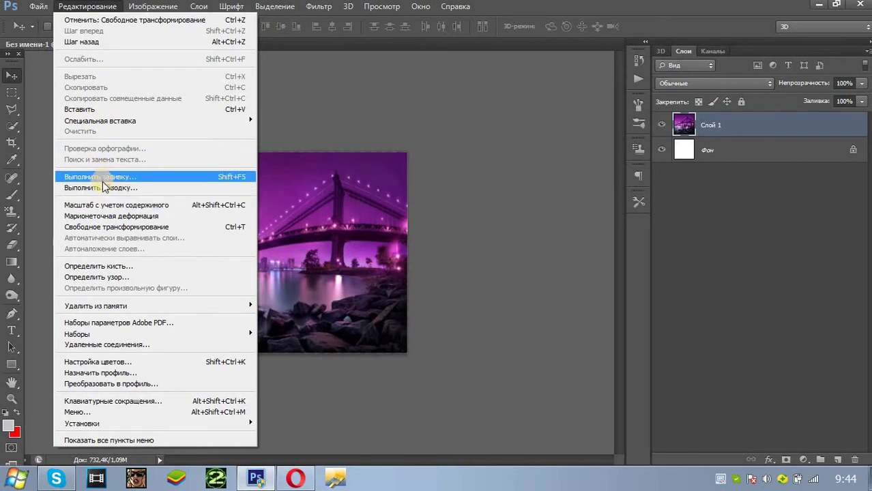
left_click(113, 17)
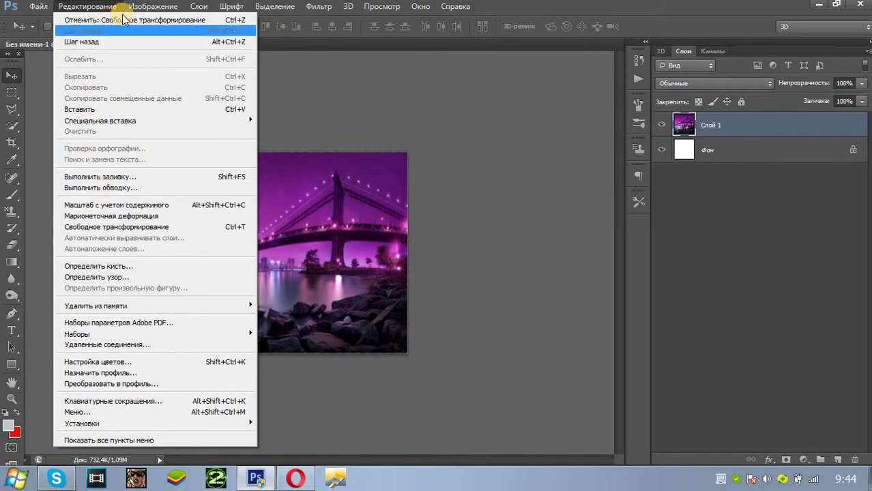
left_click(146, 7)
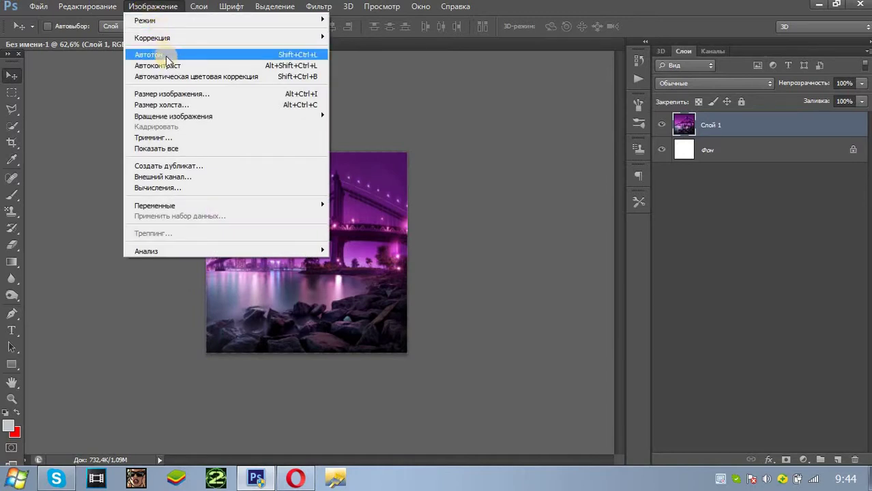
left_click(410, 229)
scroll(341, 121, "up", 1)
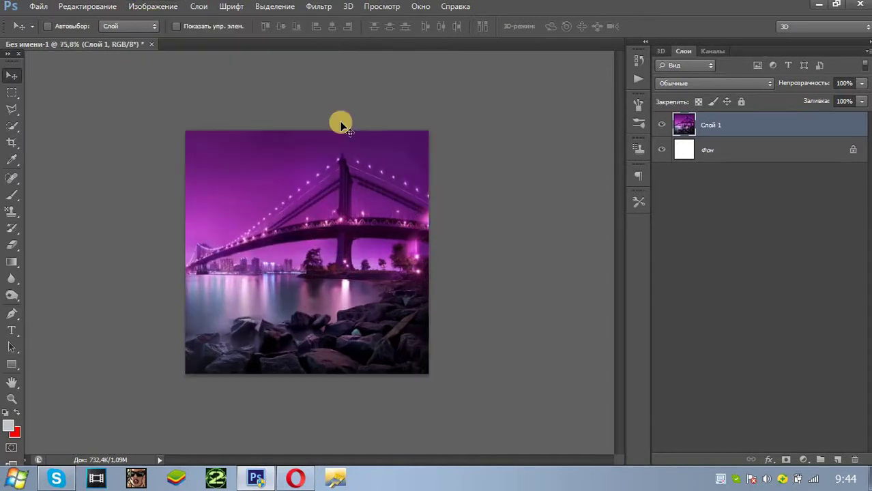
Apply the automatic tone, contrast and color corrections to the bridge layer
left_click(170, 6)
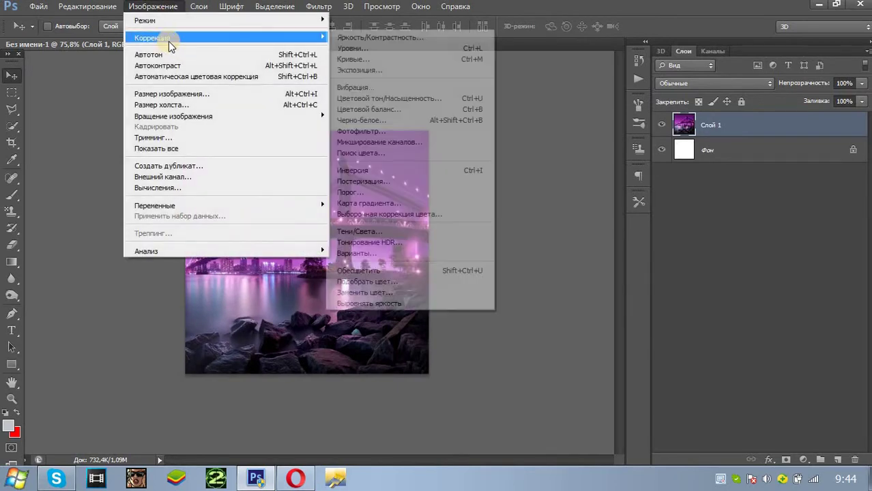
left_click(177, 54)
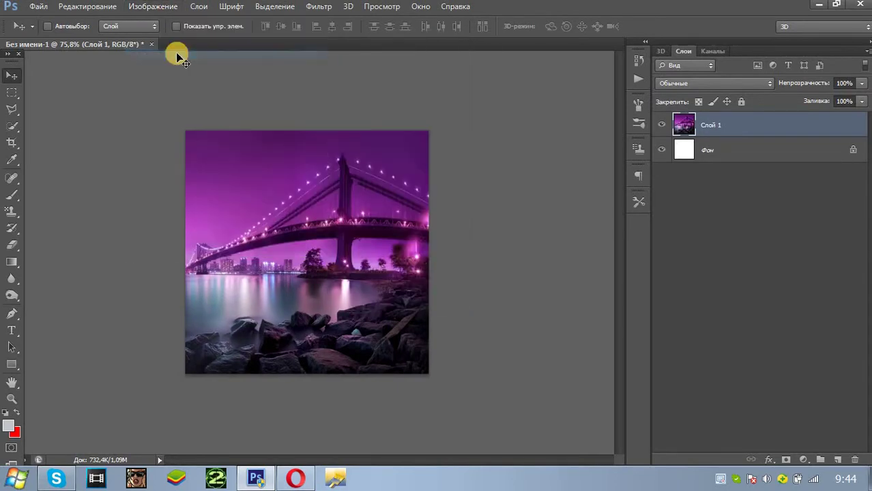
left_click(154, 7)
left_click(172, 63)
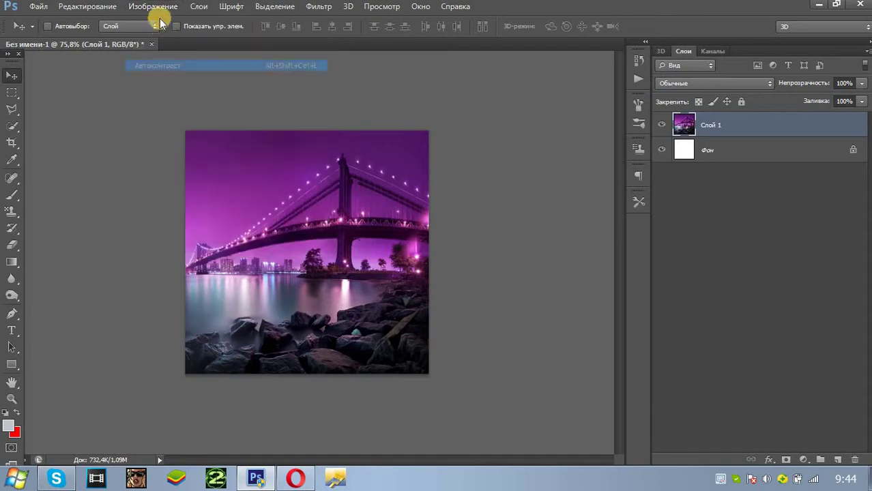
left_click(154, 7)
left_click(174, 77)
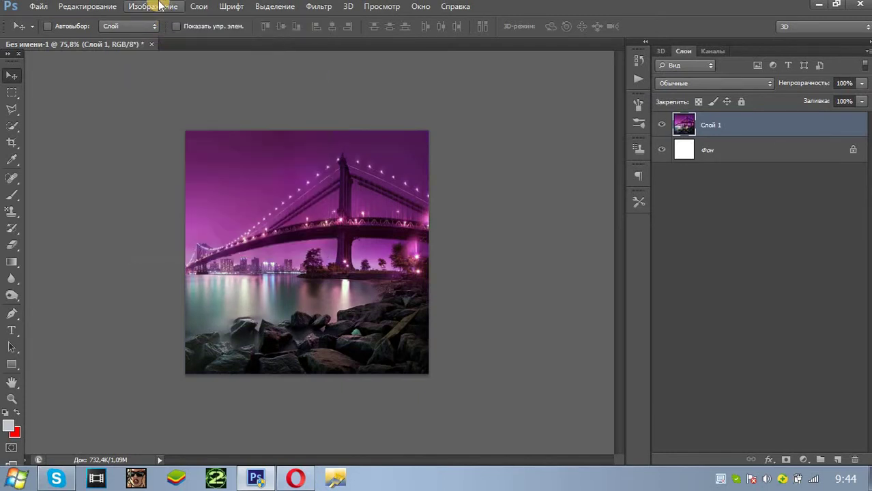
Apply a Hue/Saturation adjustment to the bridge layer with the hue set to -180
left_click(164, 7)
mouse_move(172, 37)
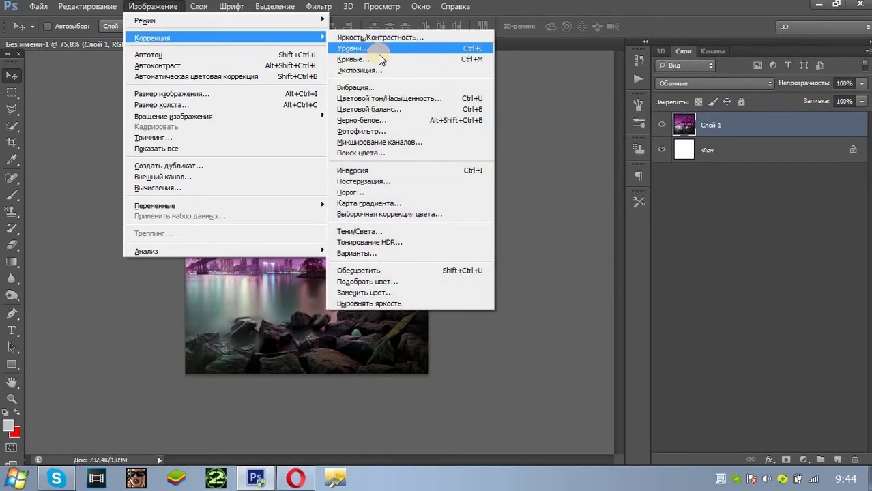
left_click(385, 93)
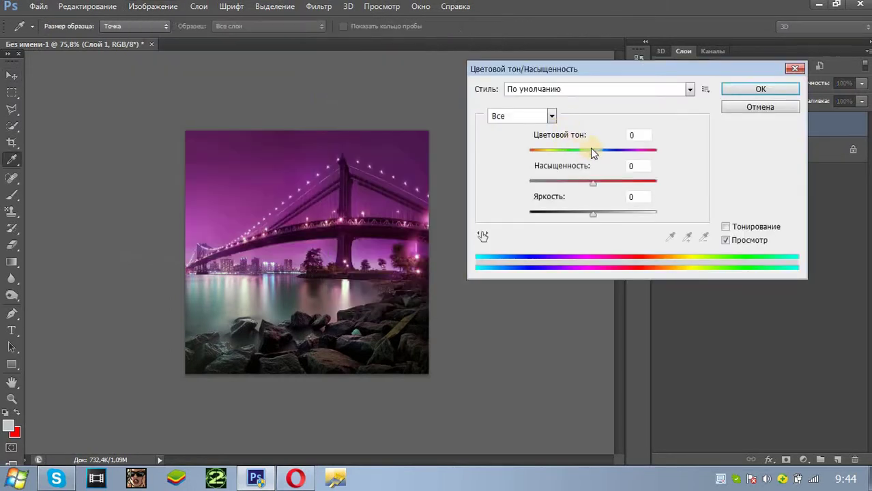
left_click_drag(593, 151, 508, 153)
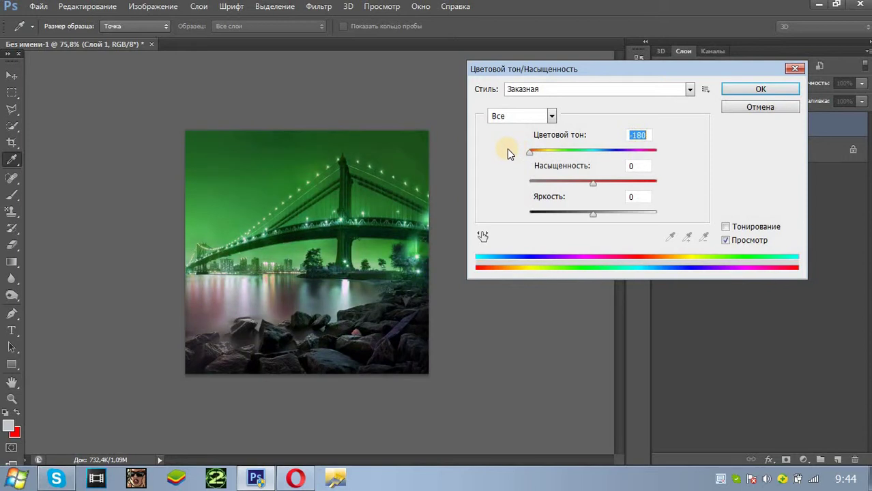
key("Return")
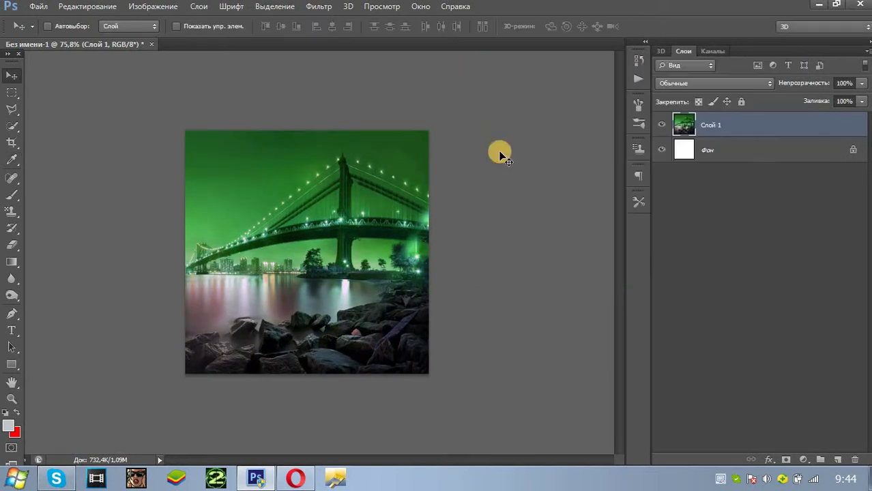
Inspect the document's Image Size settings and its Canvas Size settings
left_click(154, 6)
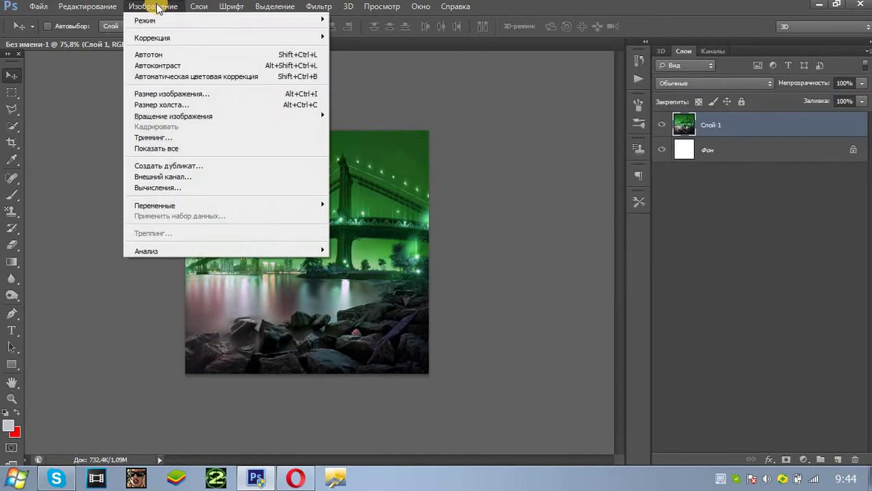
left_click(180, 94)
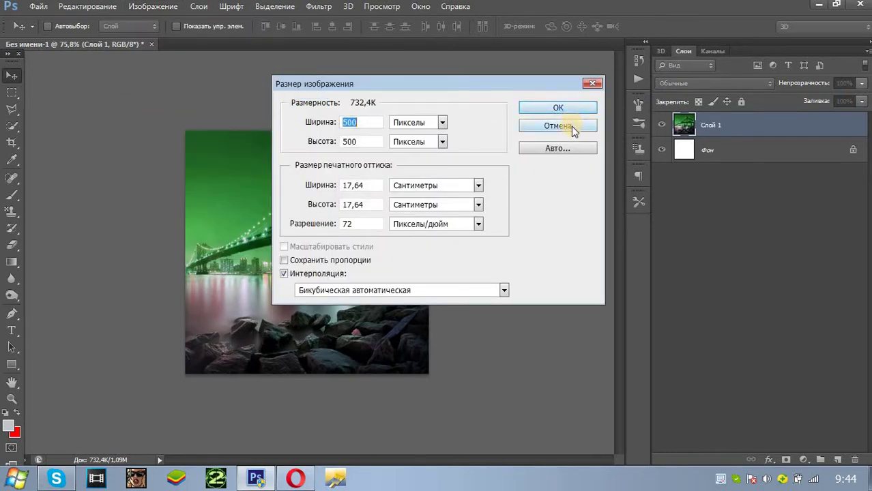
left_click(571, 126)
left_click(154, 7)
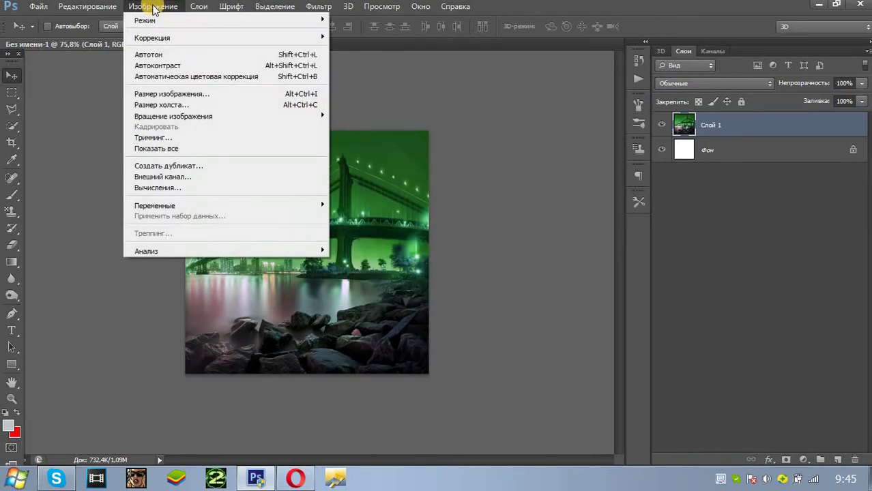
left_click(200, 105)
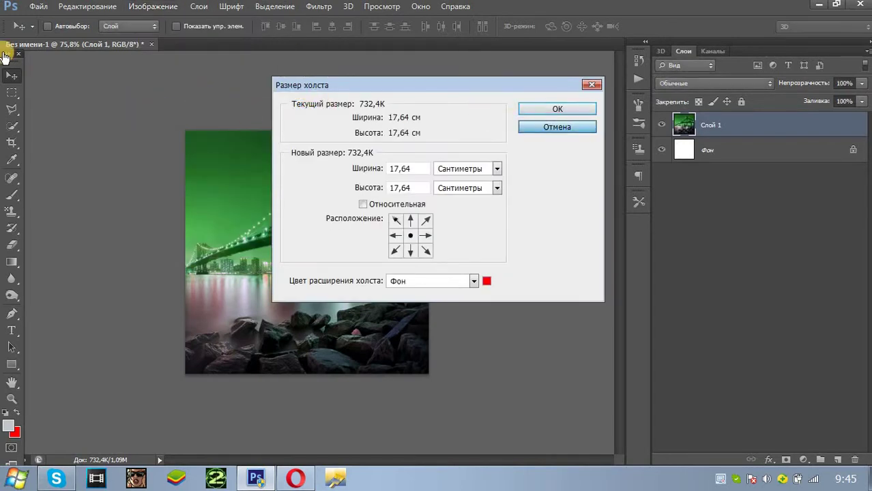
key("Escape")
Flip the whole canvas horizontally
left_click(153, 6)
mouse_move(167, 118)
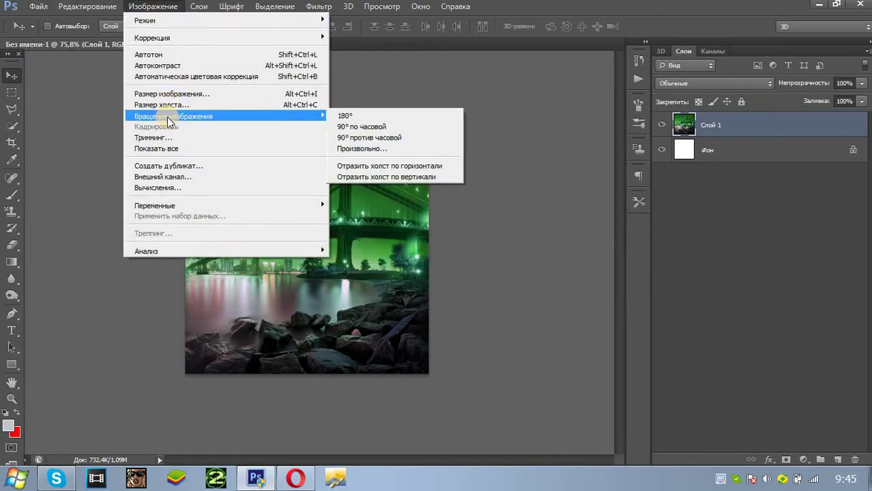
left_click(411, 167)
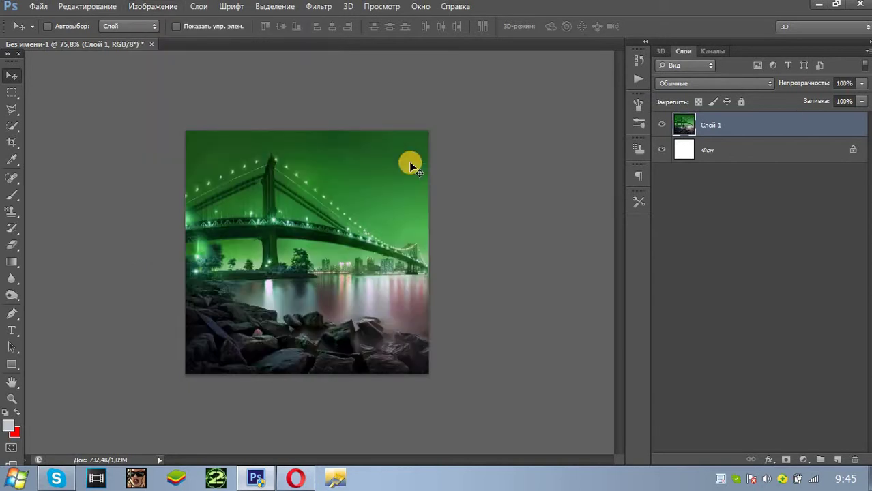
Try rotating the canvas 90° counterclockwise, and undo the rotation
left_click(142, 7)
mouse_move(204, 116)
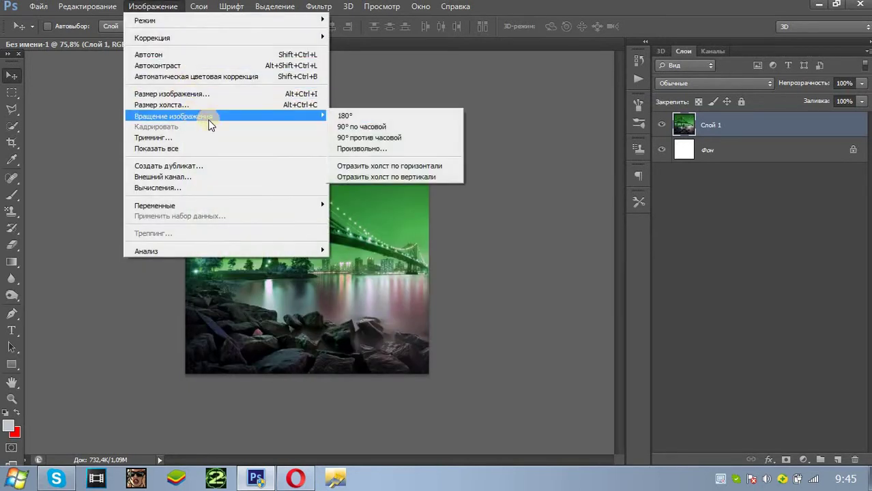
left_click(368, 149)
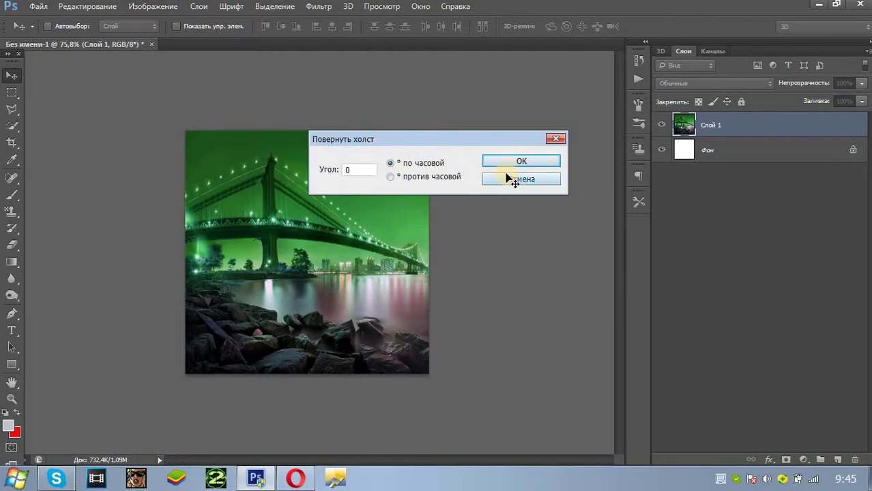
left_click(514, 178)
left_click(153, 6)
mouse_move(194, 115)
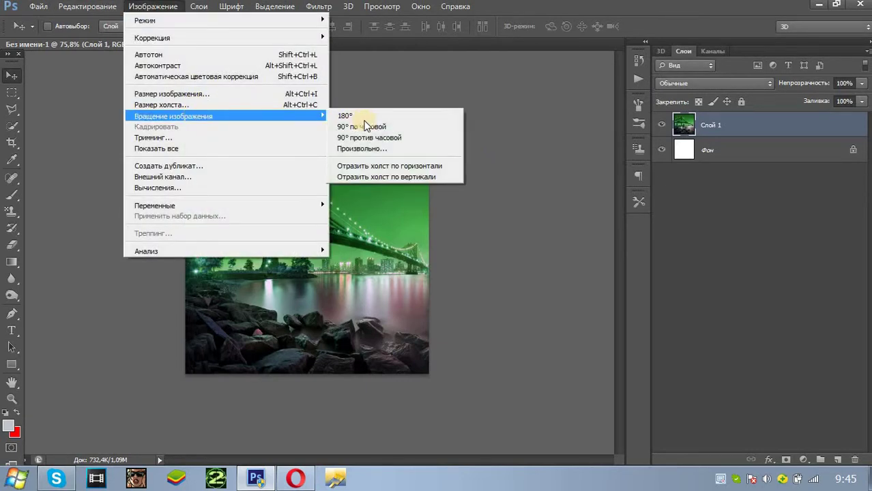
left_click(369, 138)
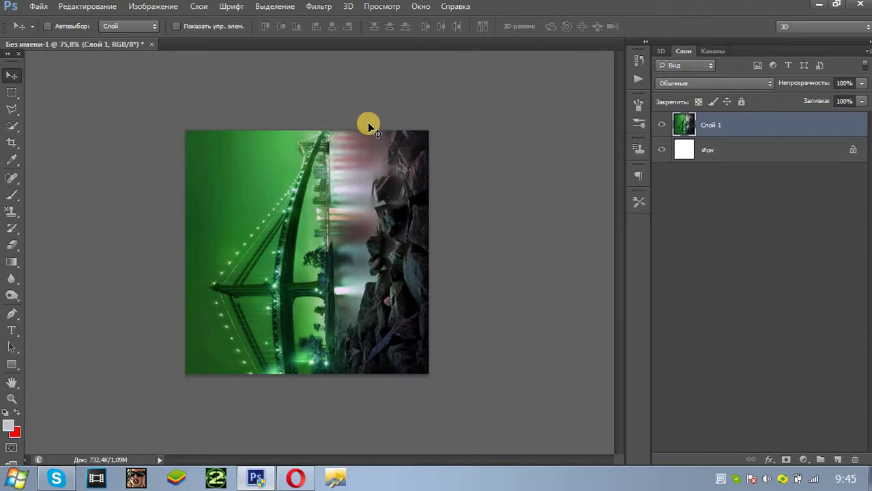
key("z")
key("ctrl+z")
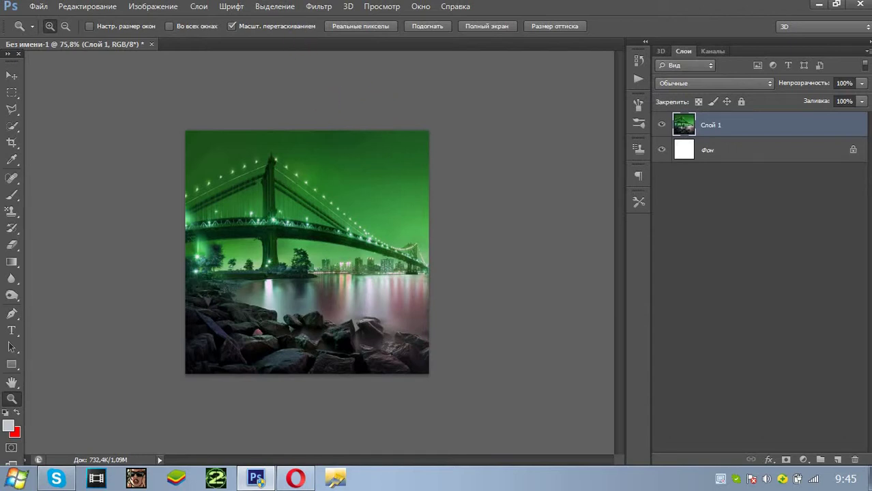
left_click(316, 7)
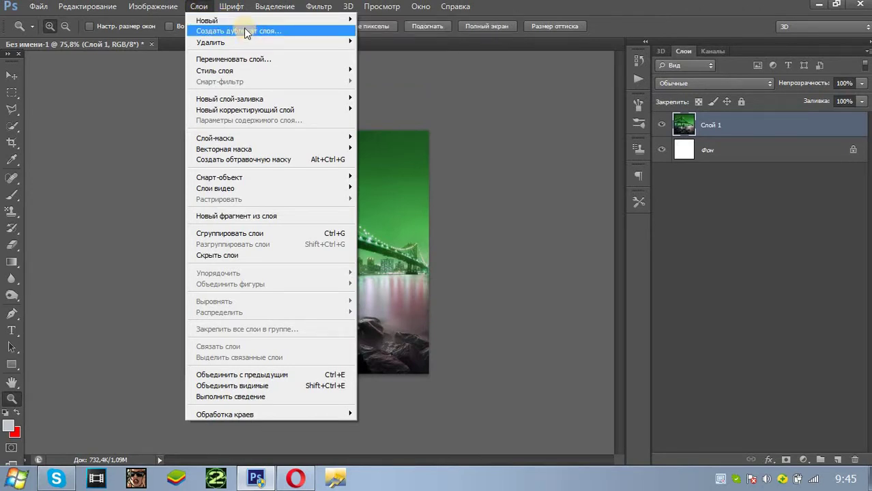
mouse_move(240, 26)
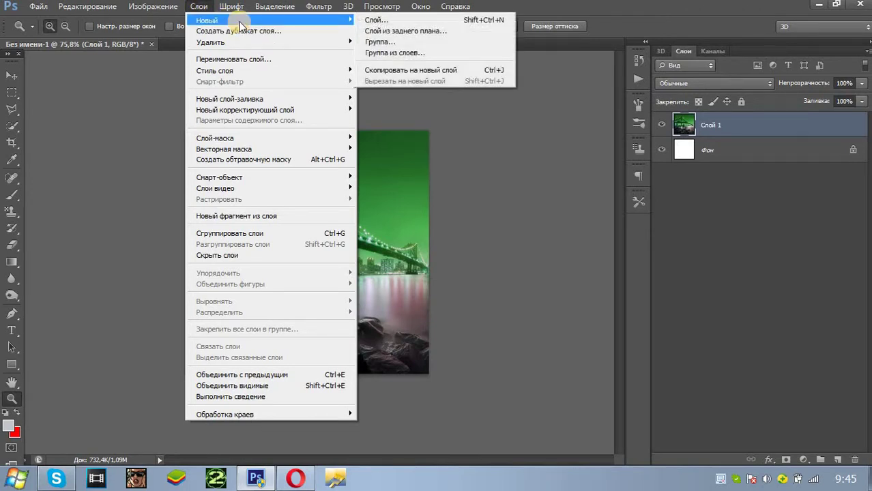
mouse_move(255, 155)
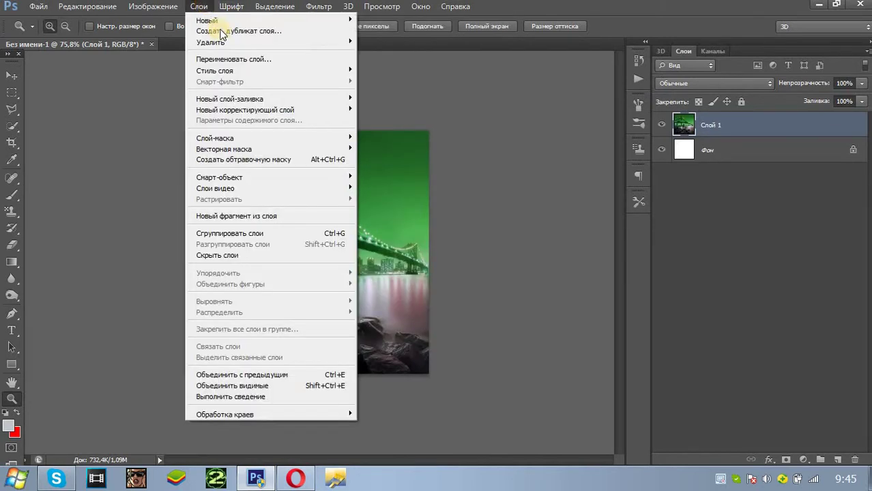
left_click(234, 7)
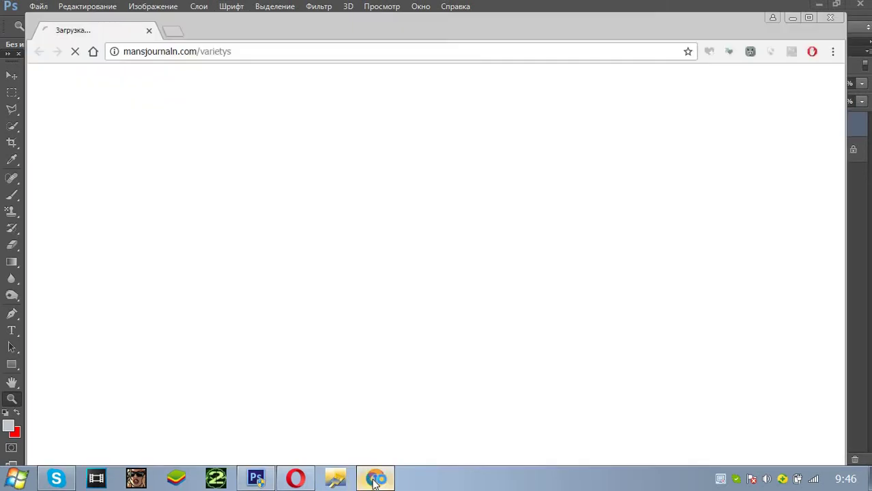
Close the browser window that popped up and return to the Photoshop document
right_click(375, 479)
left_click(354, 455)
left_click(285, 7)
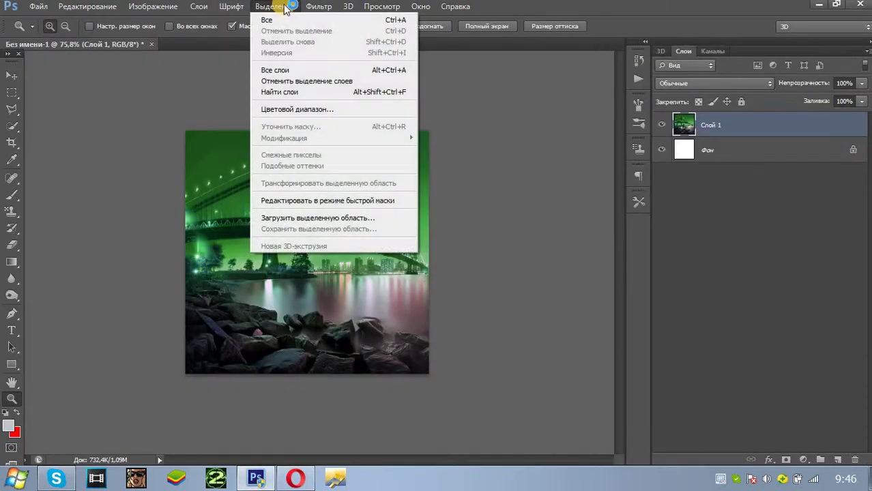
Try distorting the bridge in the Liquify filter with the Pucker tool at brush size 151, and discard the distortion
left_click(318, 6)
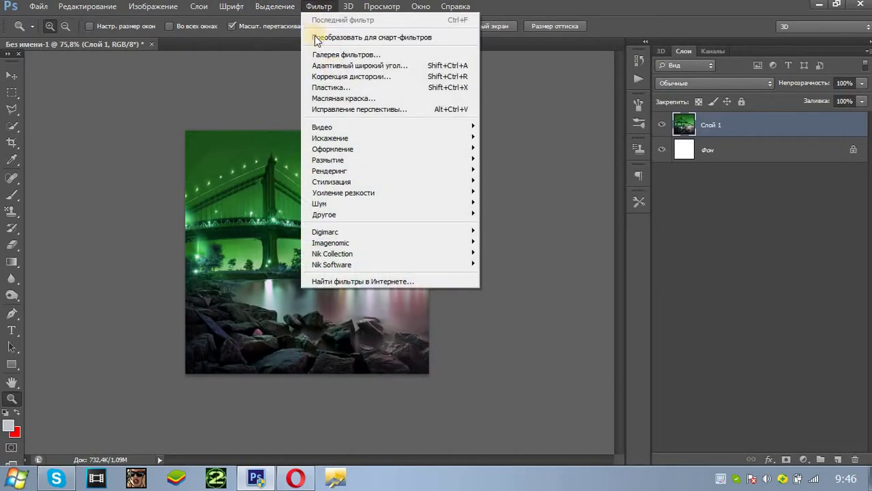
left_click(330, 87)
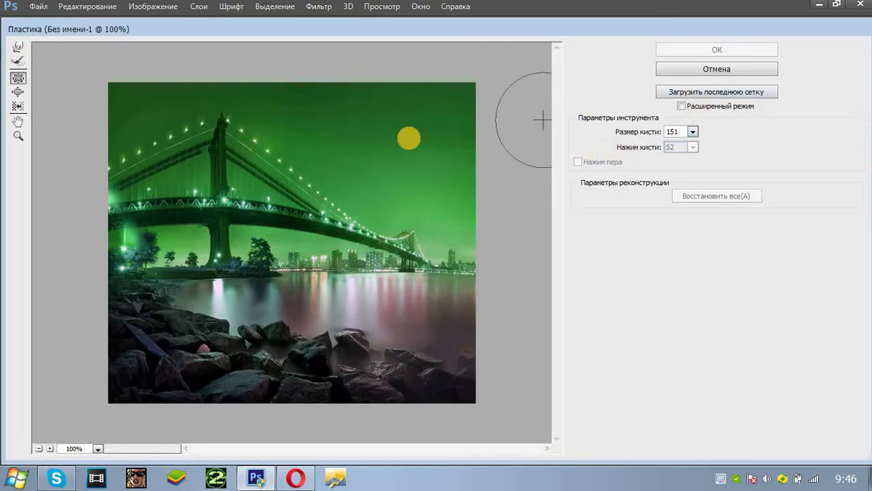
mouse_move(256, 221)
left_mouse_down()
mouse_move(140, 215)
mouse_move(343, 218)
mouse_move(411, 243)
mouse_move(362, 235)
mouse_move(290, 205)
mouse_move(273, 157)
mouse_move(243, 137)
mouse_move(201, 133)
mouse_move(140, 191)
mouse_move(156, 210)
mouse_move(274, 213)
mouse_move(335, 190)
mouse_move(374, 216)
mouse_move(389, 256)
mouse_move(286, 253)
mouse_move(374, 247)
mouse_move(264, 249)
mouse_move(249, 218)
mouse_move(342, 230)
mouse_move(350, 234)
mouse_move(62, 211)
mouse_move(90, 201)
mouse_move(68, 202)
mouse_move(117, 214)
mouse_move(74, 228)
left_mouse_up()
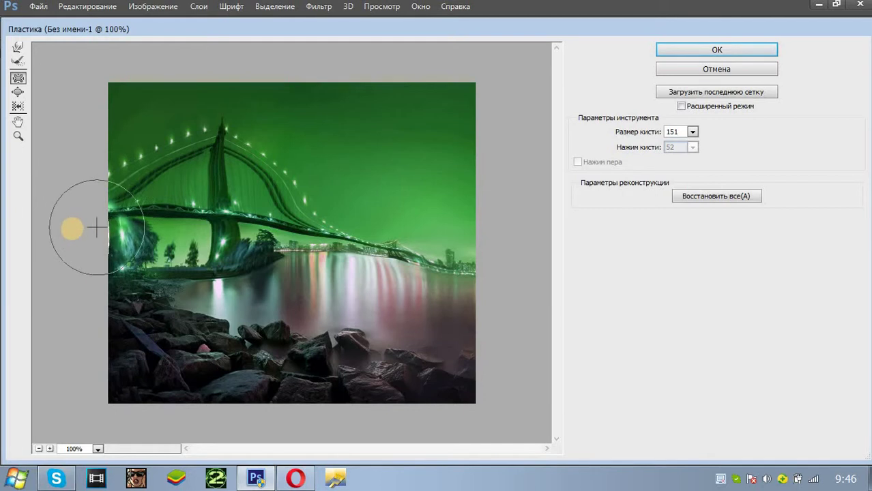
left_click(681, 68)
left_click(317, 6)
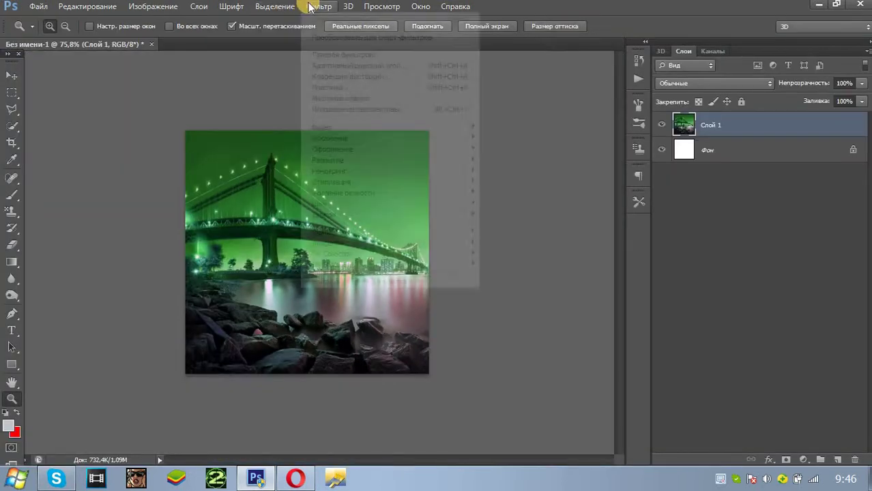
key("Escape")
left_click(9, 74)
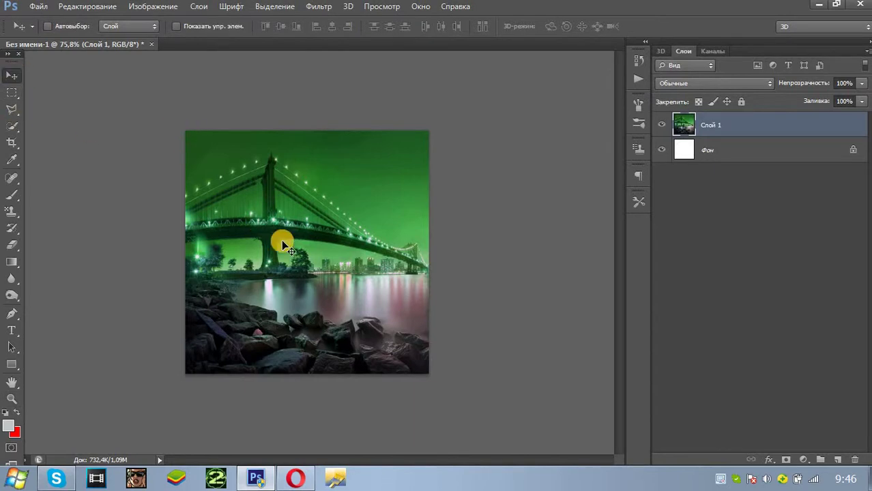
mouse_move(283, 245)
left_mouse_down()
mouse_move(282, 224)
mouse_move(283, 244)
left_mouse_up()
mouse_move(270, 198)
left_mouse_down()
mouse_move(270, 180)
mouse_move(270, 198)
left_mouse_up()
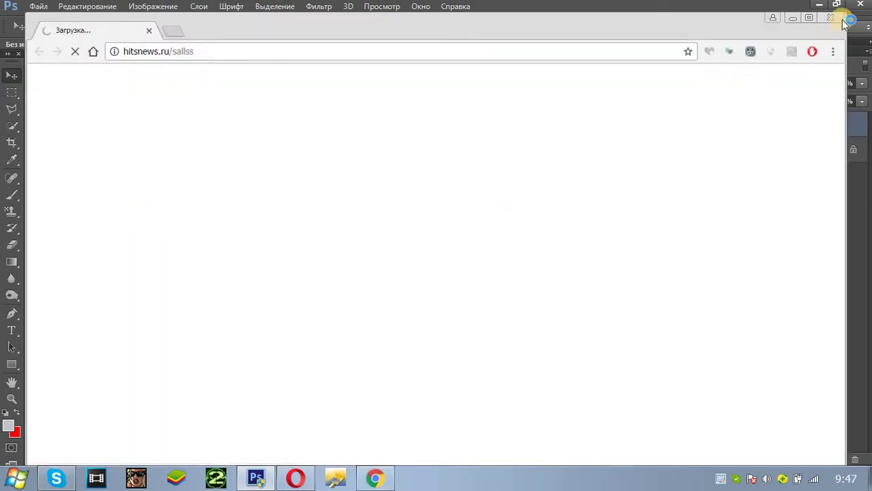
Close the browser window covering the document and display the marquee tool variants
left_click(845, 19)
left_click(14, 100)
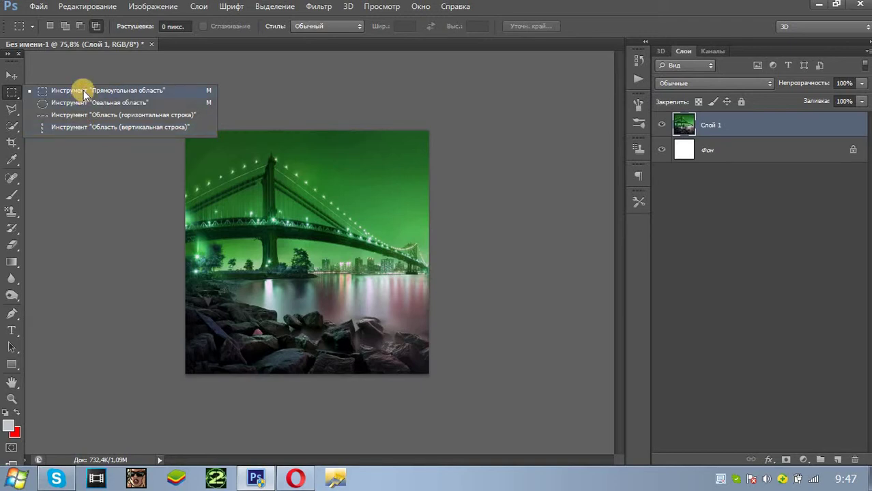
Try tracing a selection around the bridge with the Magnetic Lasso tool, and deselect it
left_click(11, 109)
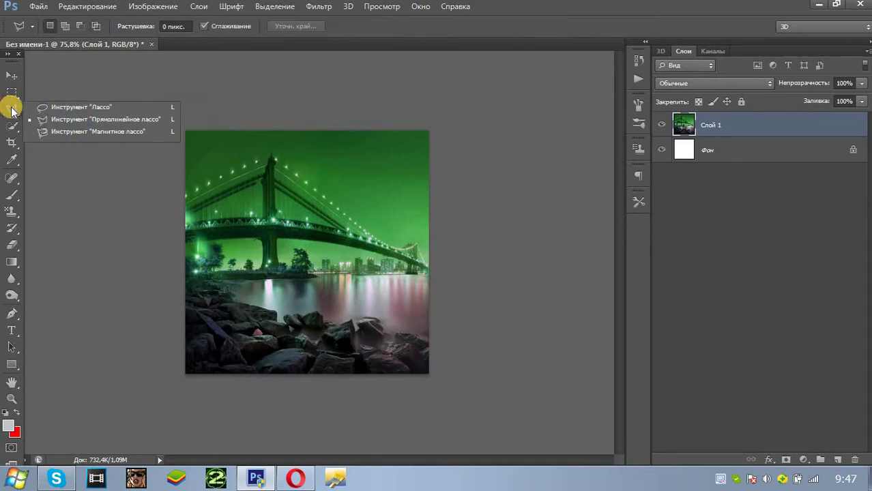
left_click(74, 133)
left_click(229, 148)
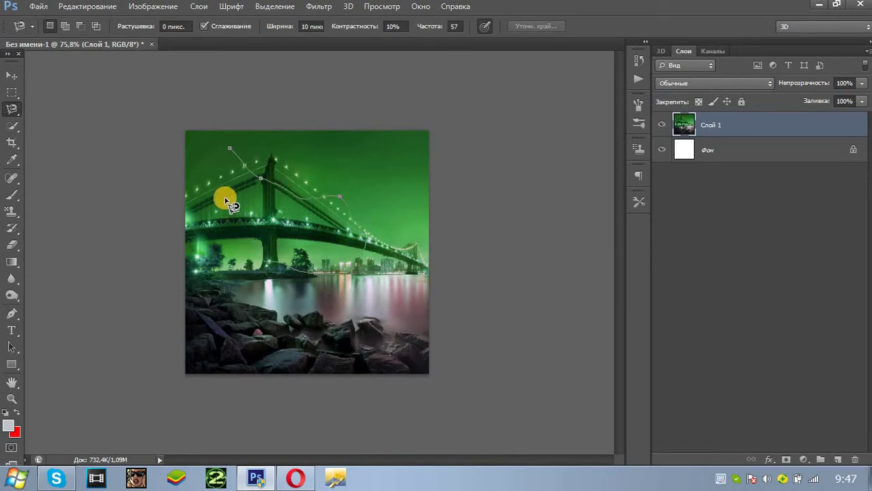
double_click(395, 257)
key("ctrl+d")
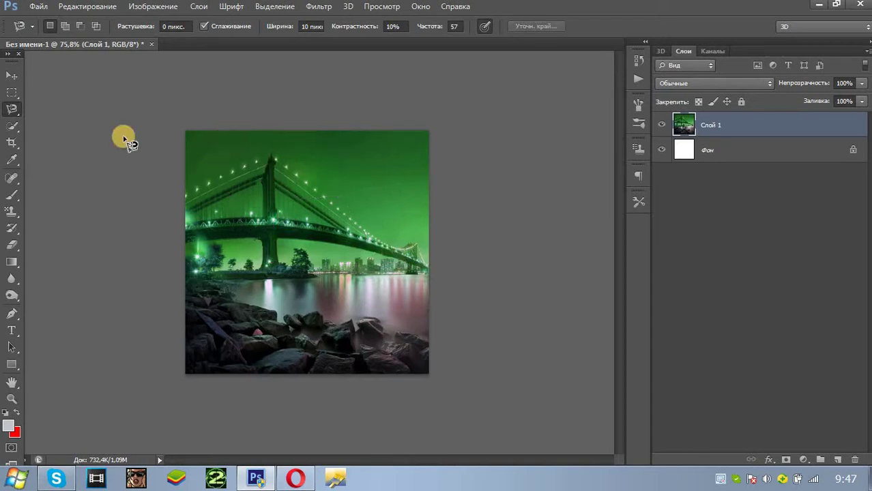
Try outlining a straight-edged selection along the bridge cable with the Polygonal Lasso tool, and clear it
left_click(11, 109)
left_click(114, 119)
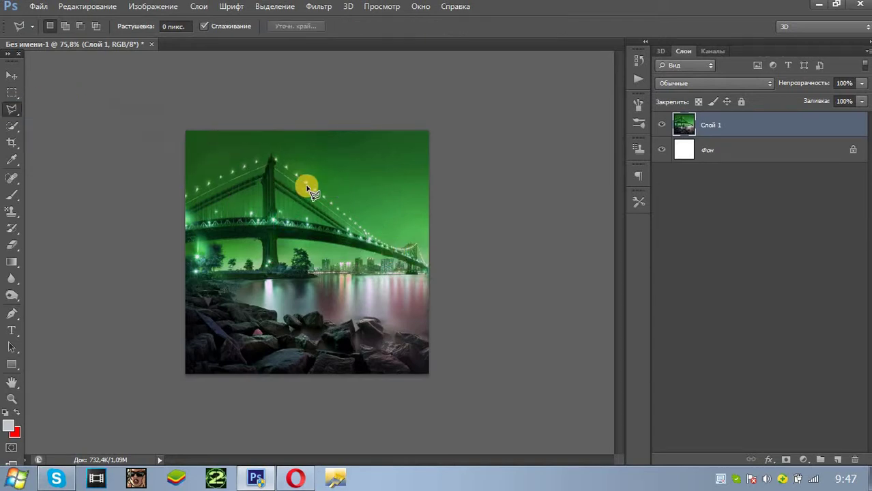
left_click(300, 188)
left_click(361, 223)
left_click(394, 245)
left_click(418, 240)
key("ctrl+d")
Try drawing freehand selections over the bridge and water with the Lasso tool, and remove the selection
right_click(12, 109)
left_click(79, 106)
mouse_move(296, 215)
left_mouse_down()
mouse_move(245, 201)
mouse_move(229, 209)
mouse_move(225, 294)
mouse_move(240, 328)
mouse_move(294, 325)
mouse_move(322, 310)
mouse_move(352, 333)
mouse_move(377, 338)
left_mouse_up()
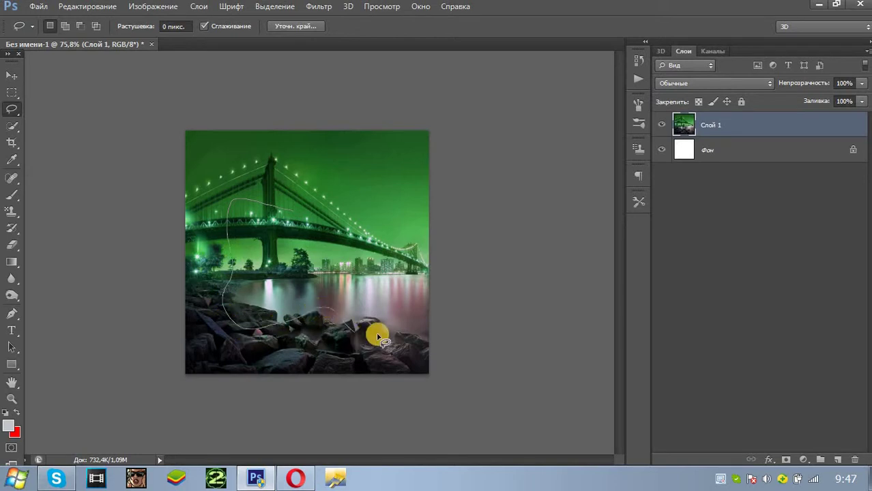
mouse_move(380, 255)
left_mouse_down()
mouse_move(342, 218)
mouse_move(297, 214)
mouse_move(372, 233)
left_mouse_up()
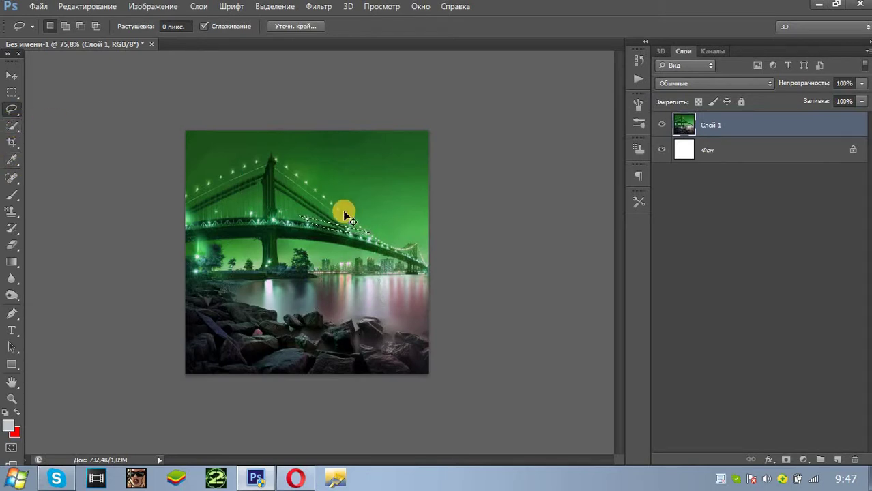
left_click(344, 215)
Try selecting the bridge tower and its upper cable with the Quick Selection tool, and deselect the area
left_click(13, 107)
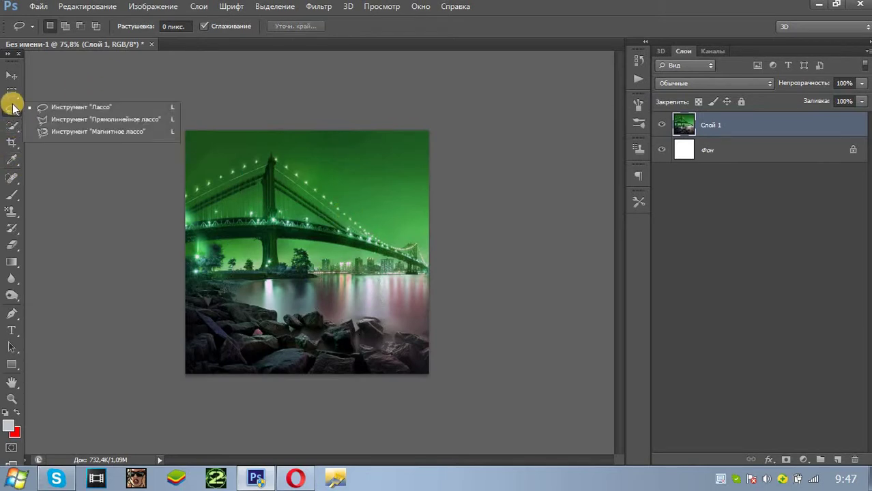
left_click(15, 131)
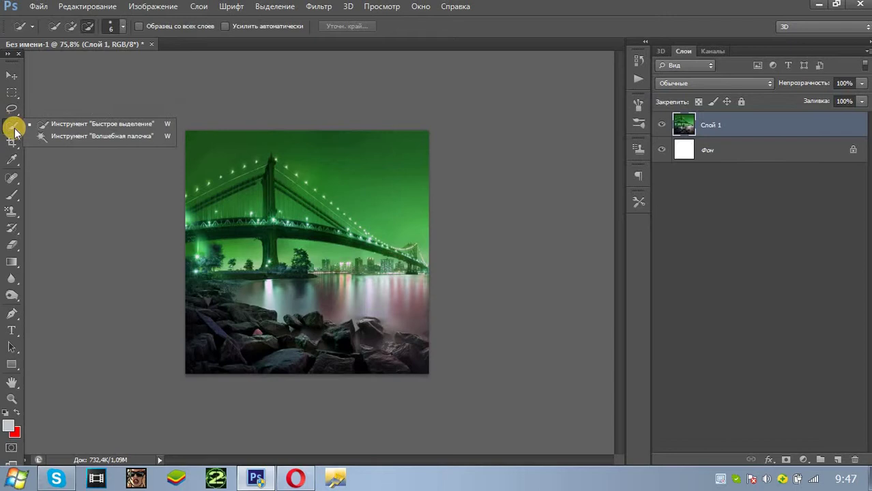
left_click(69, 125)
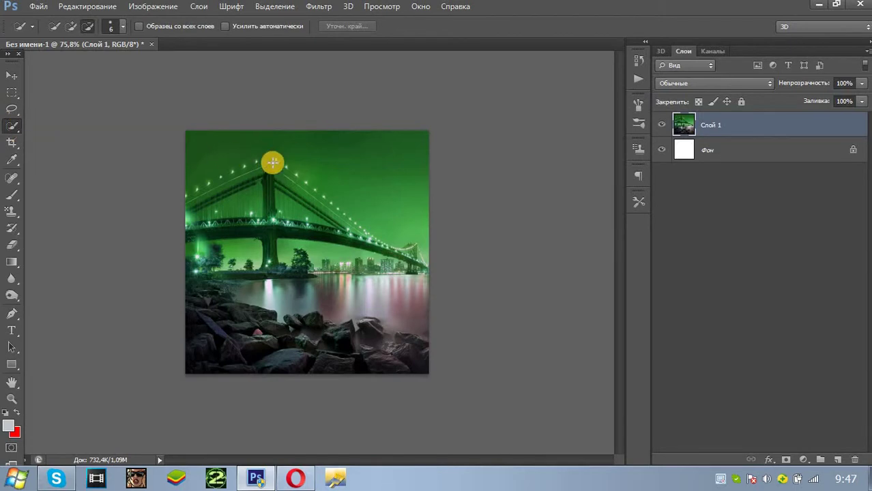
left_click_drag(273, 162, 300, 194)
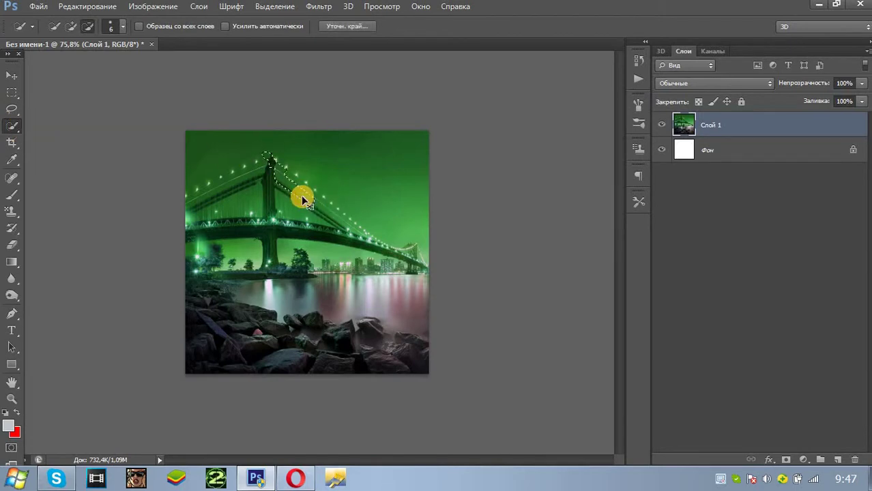
key("ctrl+d")
Try selecting the bridge, sky, rocks and the area beneath the bridge with the Magic Wand at tolerance 32, and clear the selection
left_click(11, 125)
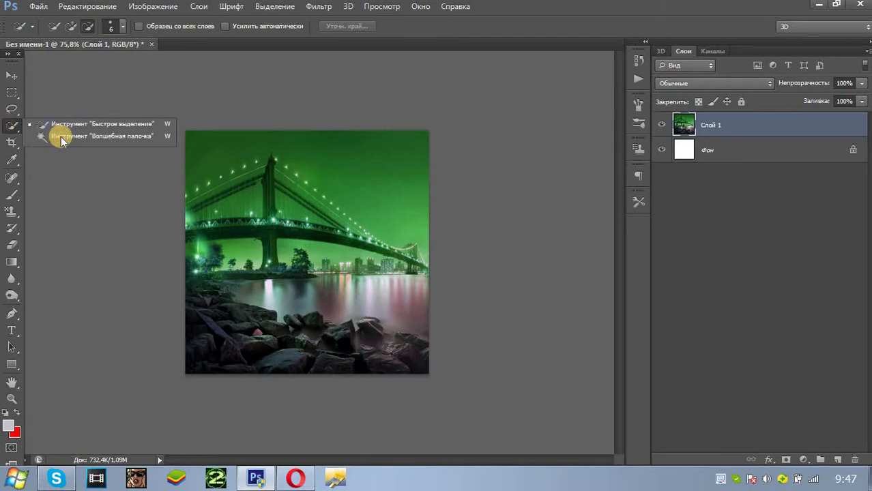
left_click(103, 136)
left_click(328, 231)
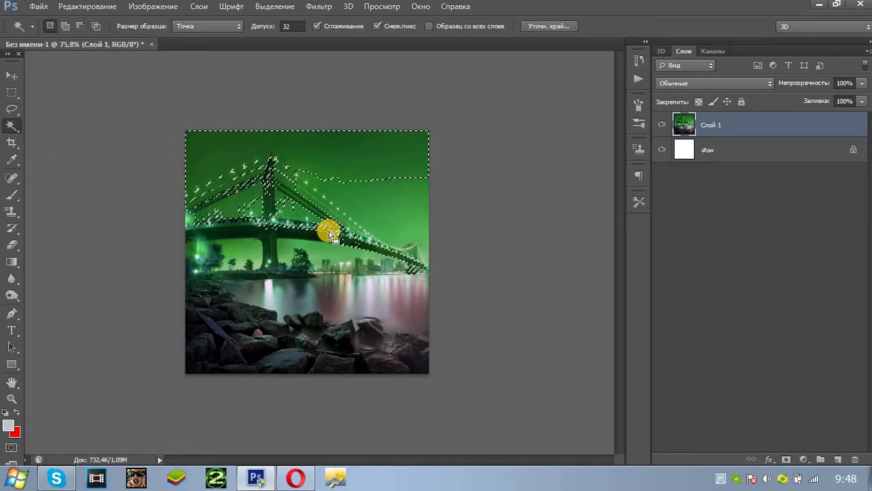
left_click_drag(328, 231, 396, 247)
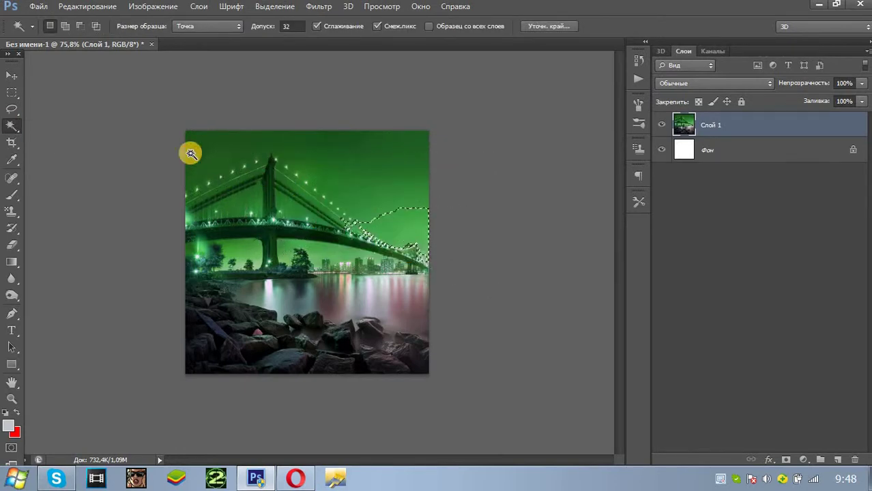
left_click(305, 208)
left_click(291, 350)
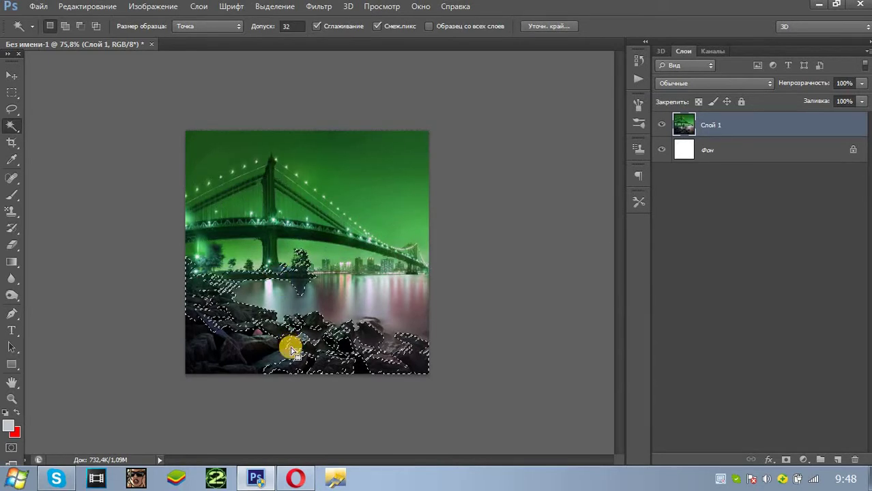
left_click(343, 249)
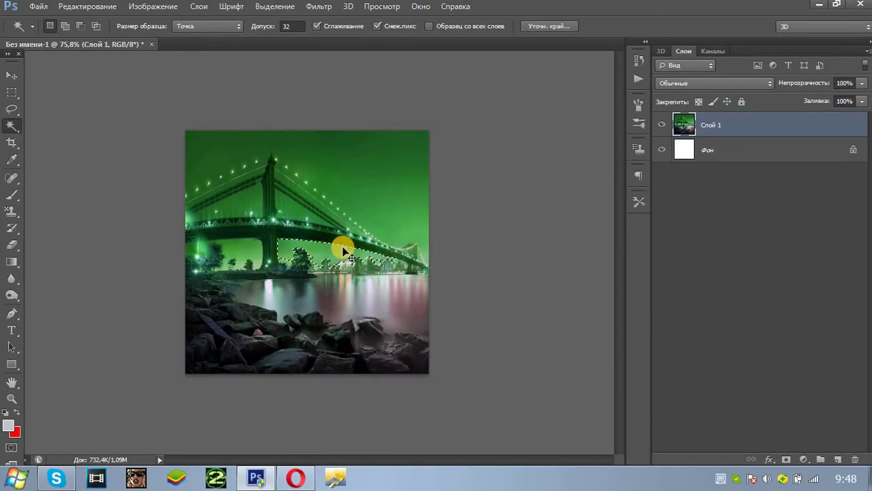
key("ctrl+z")
key("ctrl+z")
key("ctrl+d")
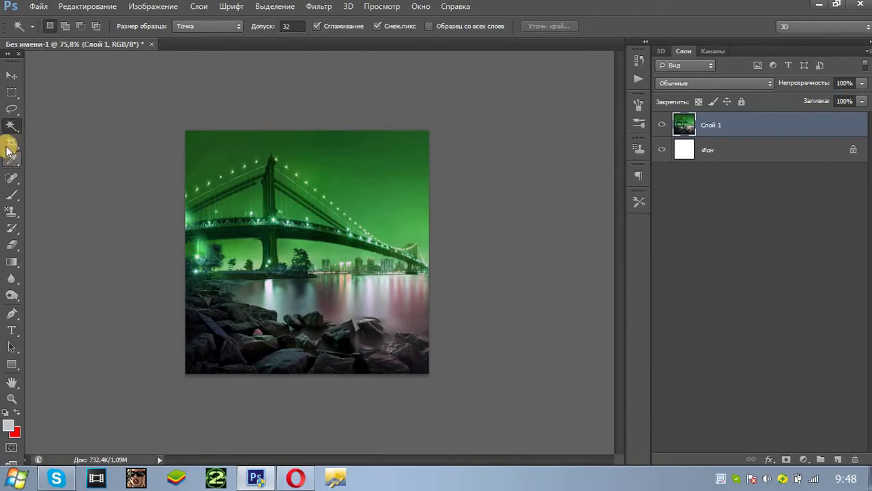
Sample a dark green from the sky as the foreground color with the Eyedropper tool
left_click(11, 142)
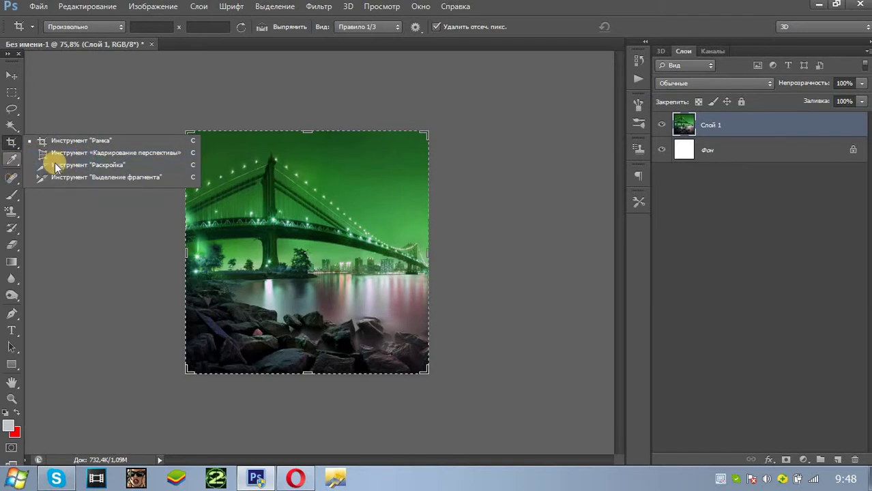
left_click(12, 159)
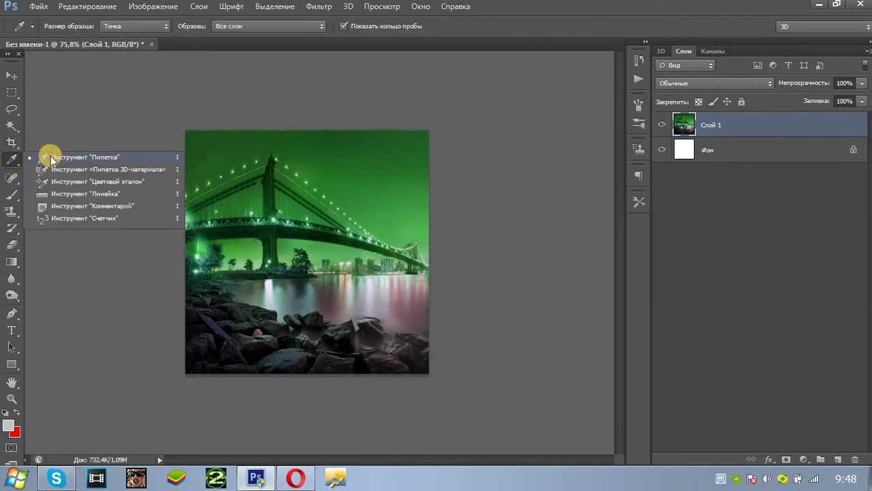
left_click(50, 157)
left_click(346, 168)
left_click_drag(393, 207, 308, 214)
left_click(273, 252)
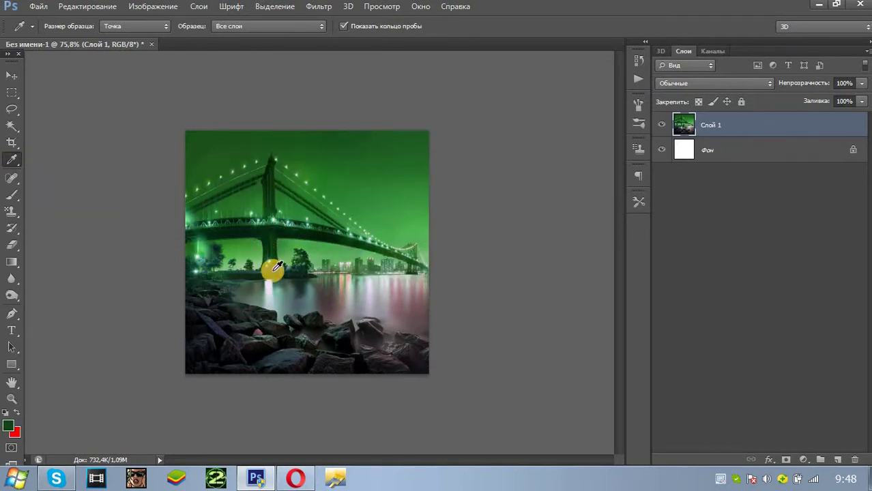
left_click(312, 153)
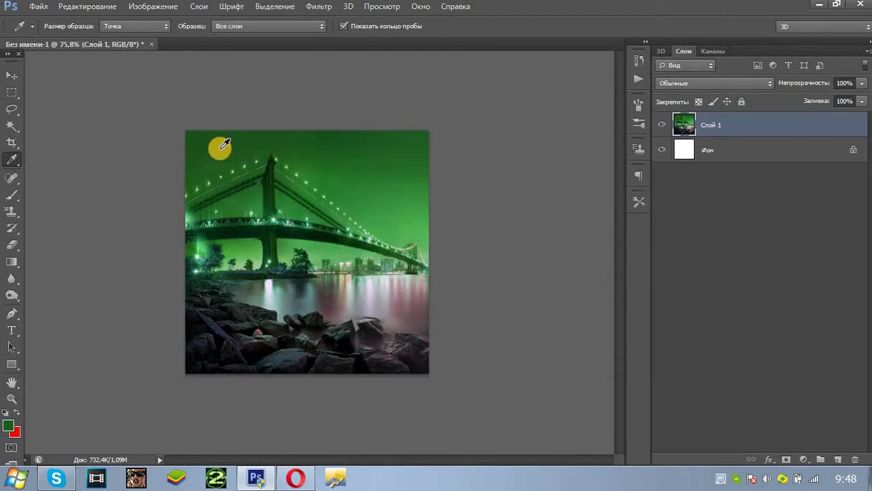
left_click(221, 148)
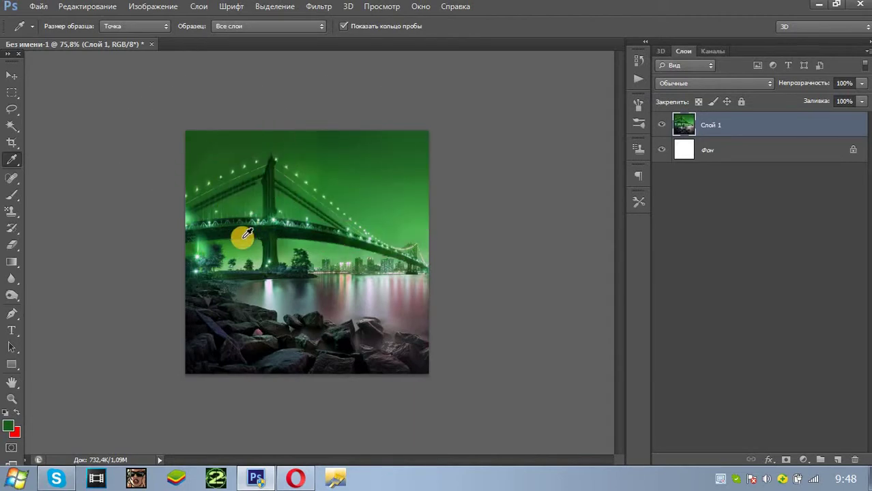
Try the dark gray-green 272e26 as the foreground color in the color picker, and cancel the choice
left_click(8, 424)
left_click_drag(676, 241, 587, 287)
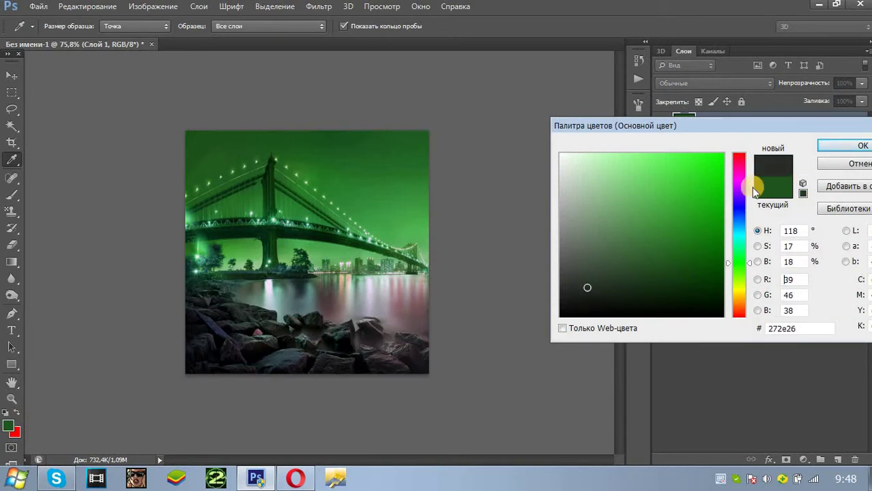
left_click(846, 165)
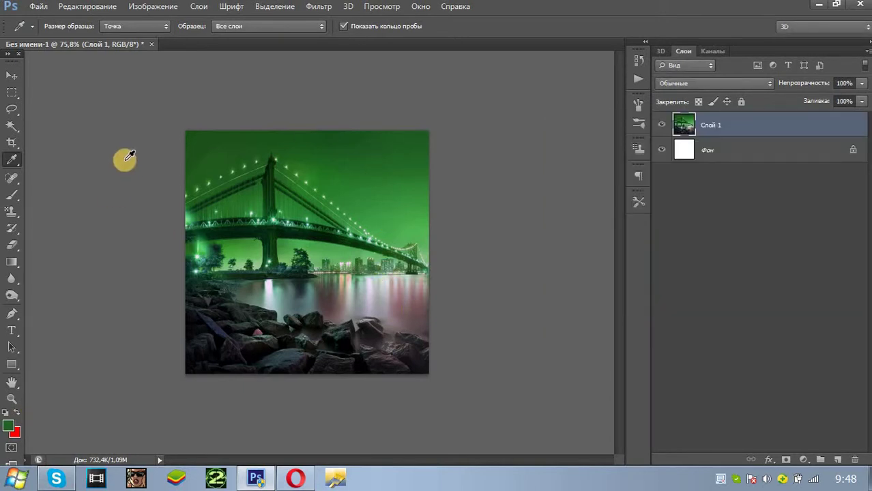
Try painting green strokes over the sky and bridge with the Brush tool at size 20, undoing each stroke
left_click(10, 179)
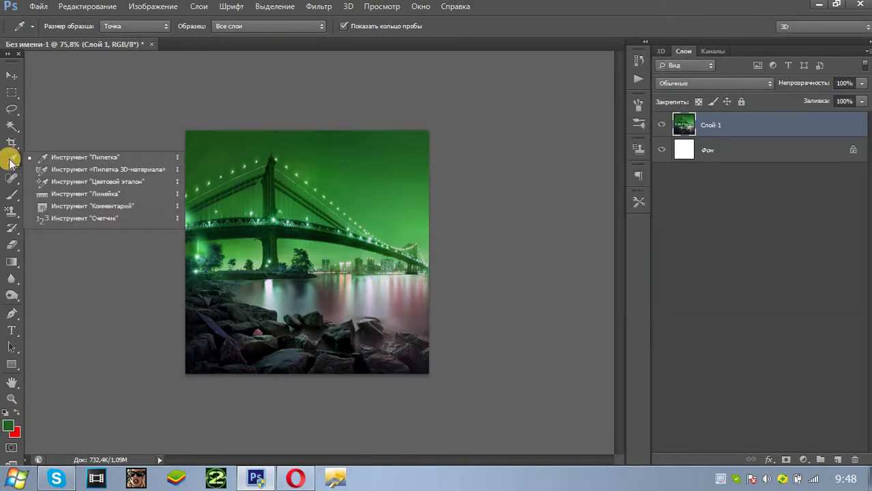
left_click(11, 193)
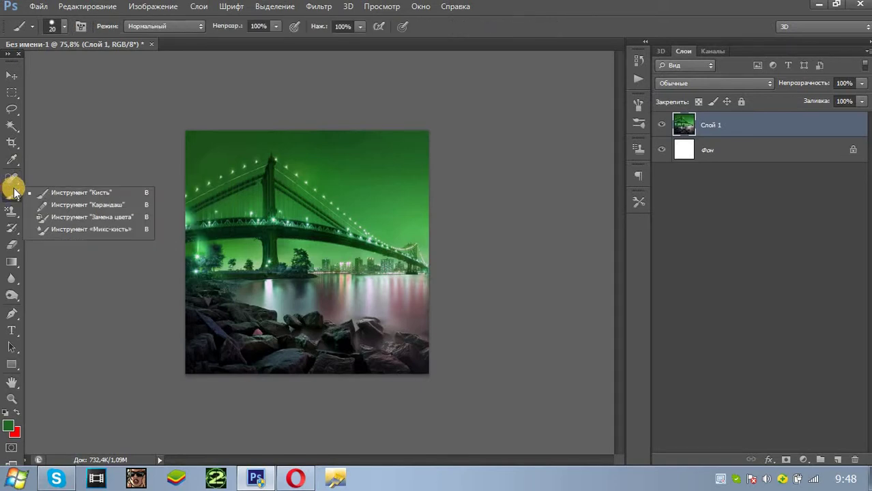
left_click(75, 193)
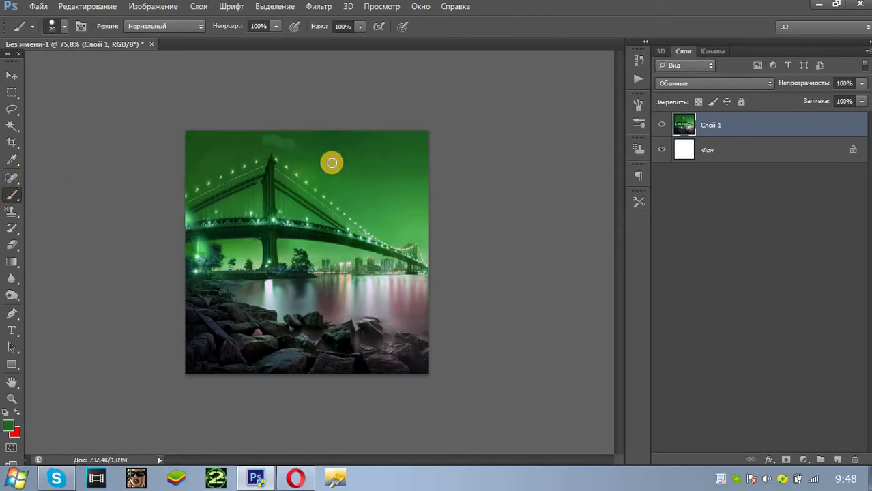
mouse_move(332, 163)
left_mouse_down()
mouse_move(352, 188)
mouse_move(342, 225)
mouse_move(321, 236)
mouse_move(297, 222)
left_mouse_up()
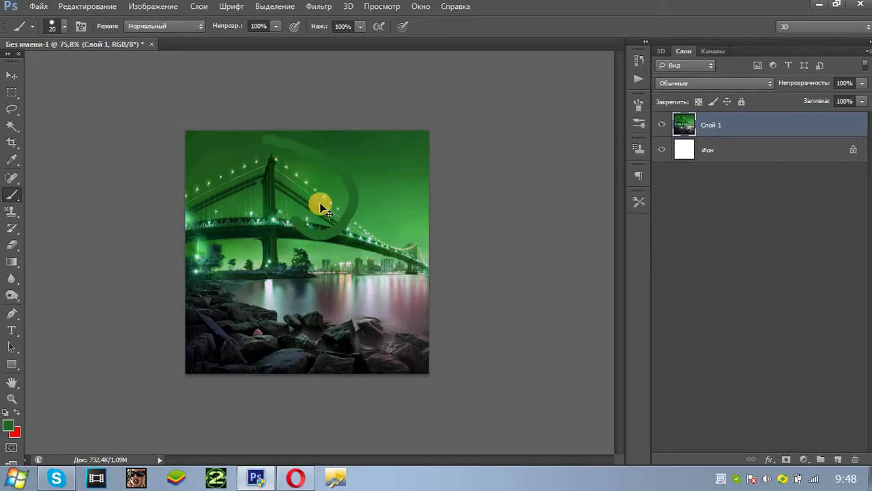
key("ctrl+z")
left_click_drag(243, 141, 368, 150)
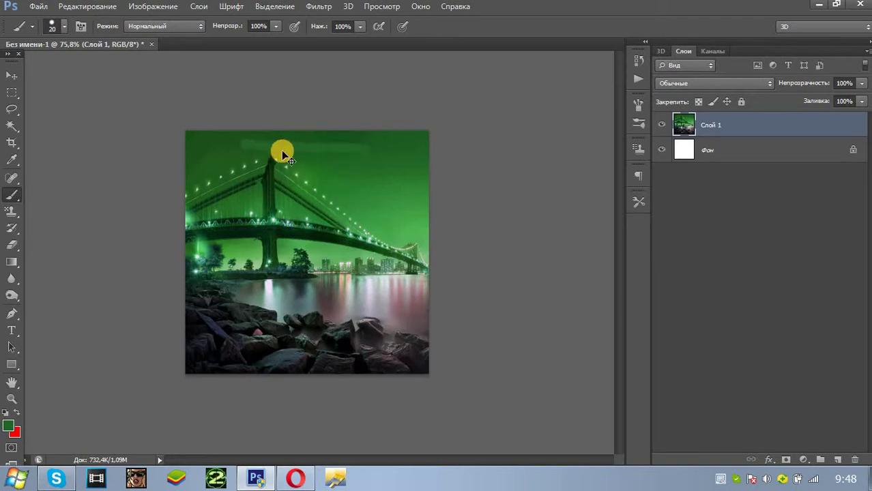
key("ctrl+z")
left_click_drag(388, 200, 410, 225)
key("z")
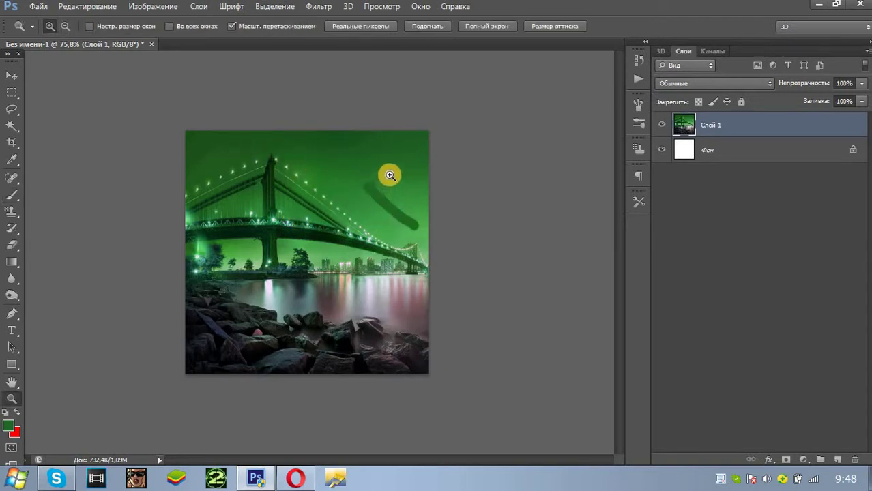
key("ctrl+z")
scroll(418, 133, "up", 4)
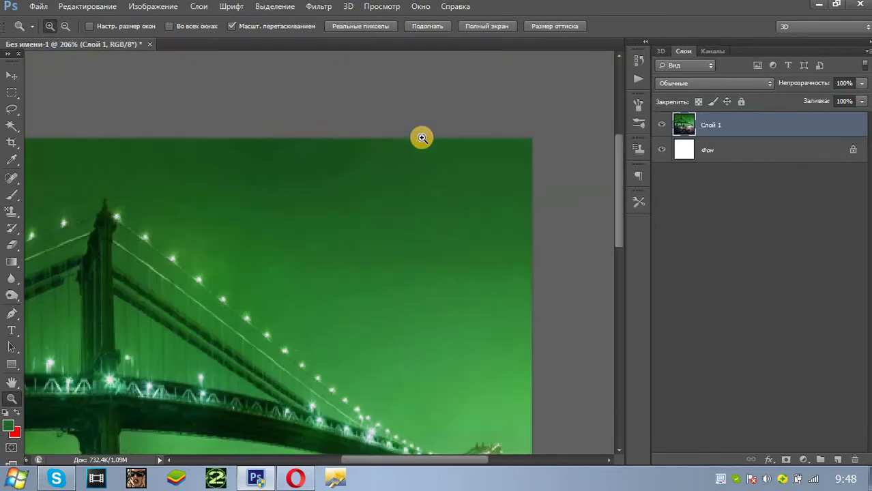
scroll(393, 181, "down", 3)
scroll(353, 184, "down", 1)
key("b")
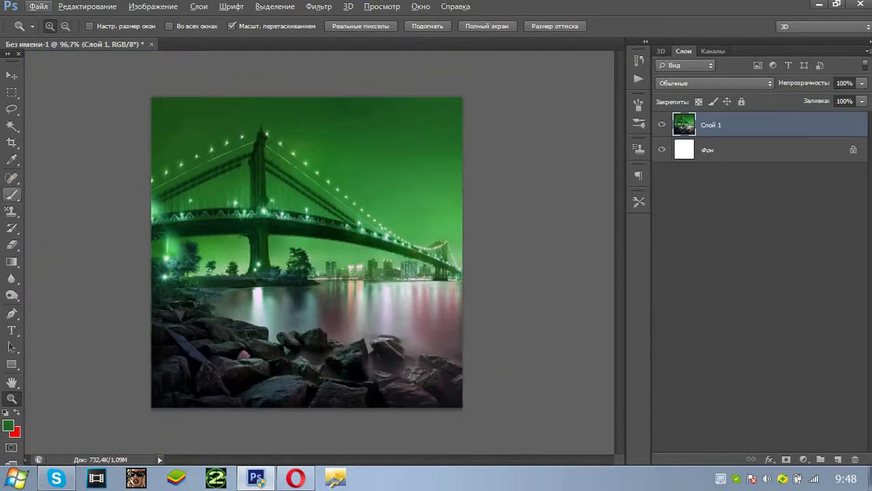
left_click_drag(16, 196, 62, 204)
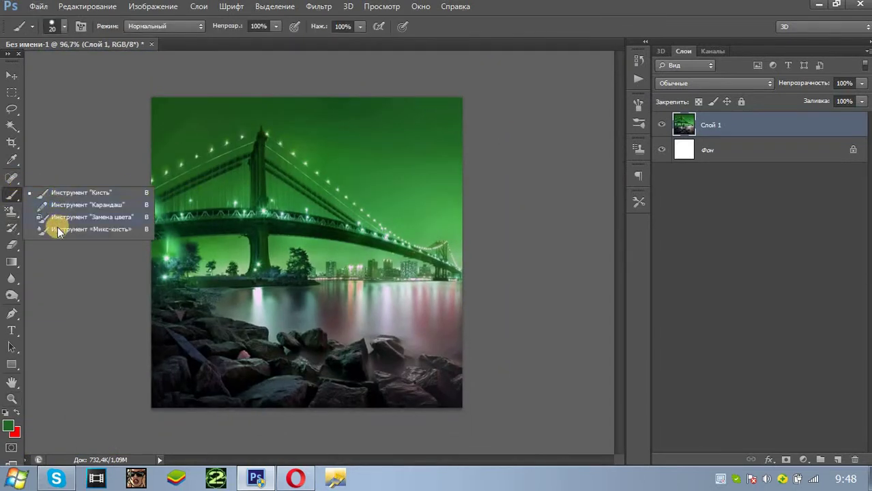
Try erasing a wide swath across the bridge and water with the Eraser at size 185 and 93% opacity, and undo it
left_click_drag(15, 226, 20, 244)
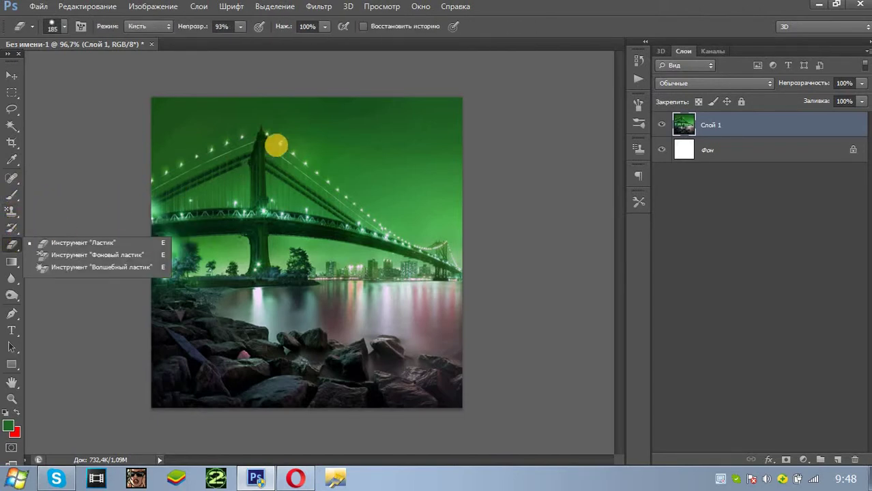
left_click_drag(276, 174, 283, 244)
mouse_move(314, 319)
left_mouse_down()
mouse_move(345, 344)
mouse_move(387, 350)
mouse_move(429, 336)
mouse_move(423, 286)
left_mouse_up()
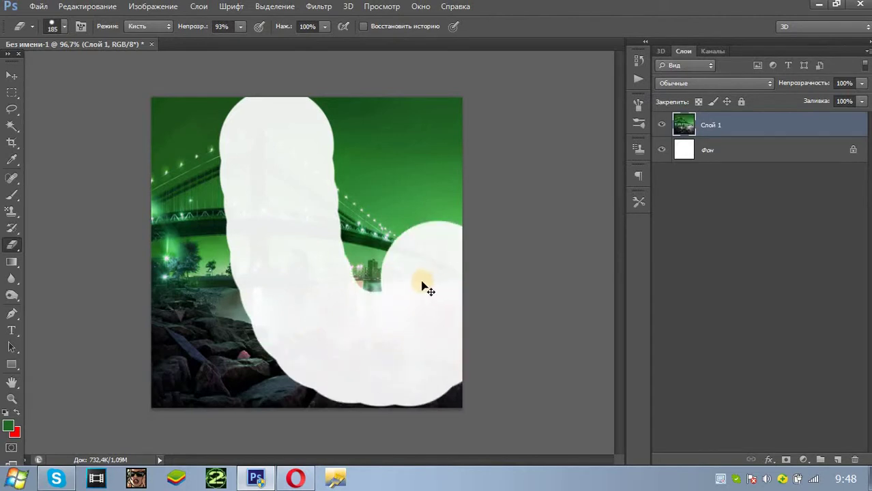
key("ctrl+z")
Try filling the sky area beneath the bridge with the green foreground color using the Paint Bucket, and undo the fill
left_click(13, 262)
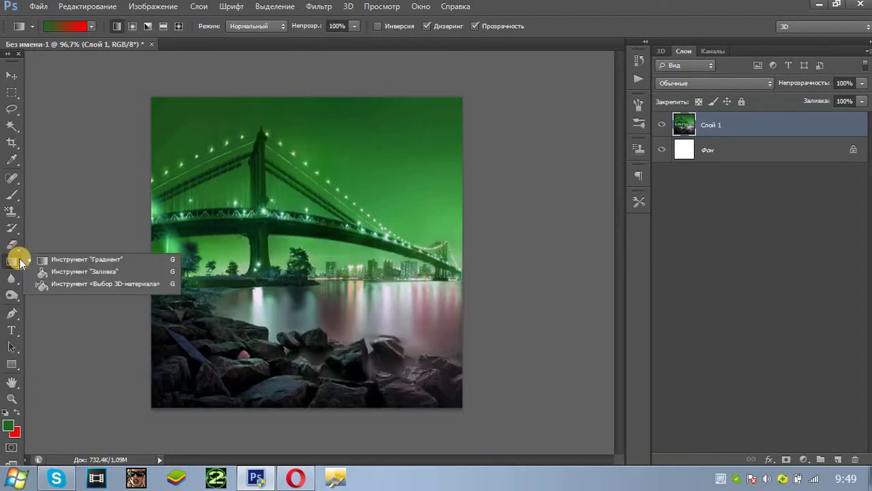
left_click(51, 275)
left_click(313, 258)
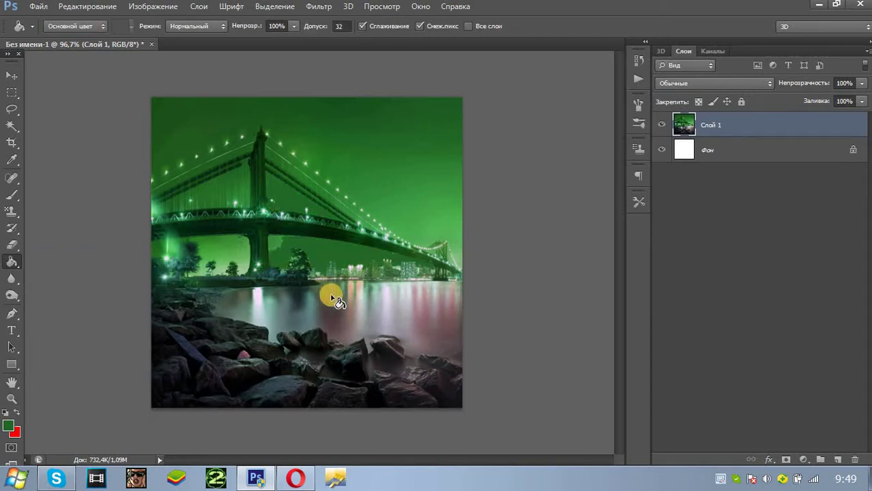
key("ctrl+z")
key("ctrl+z")
key("ctrl+z")
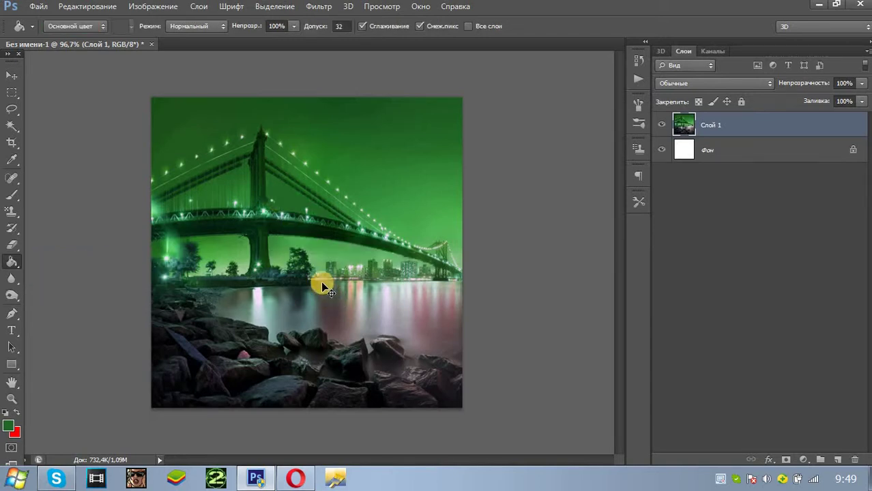
Fill the sky, the bridge and part of the water with the green foreground color using the Paint Bucket at tolerance 32
left_click(419, 153)
left_click(417, 228)
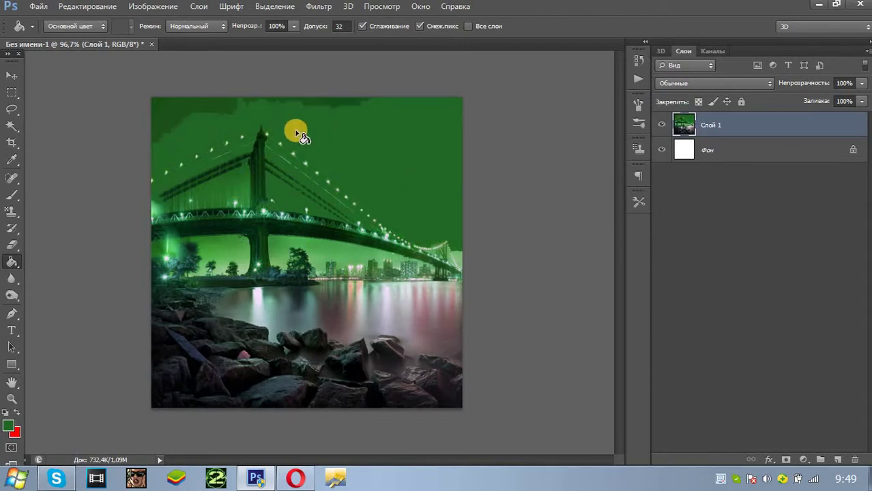
left_click(196, 114)
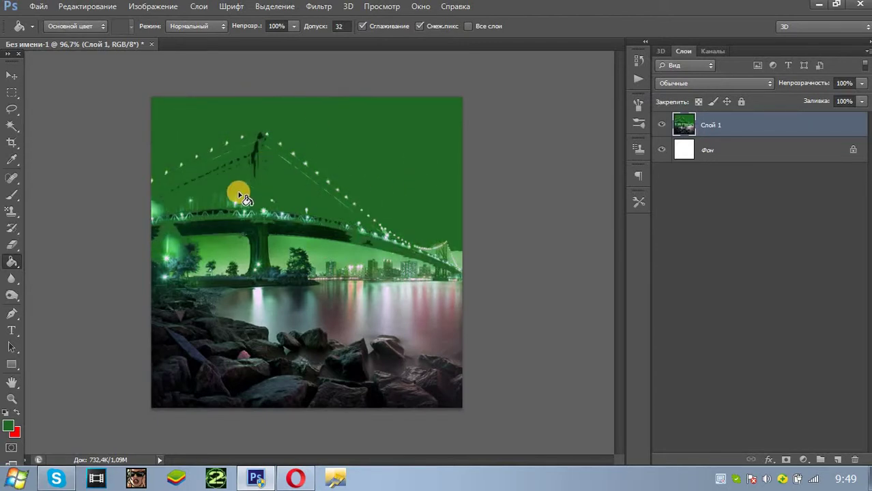
left_click(263, 219)
left_click(296, 160)
left_click(383, 232)
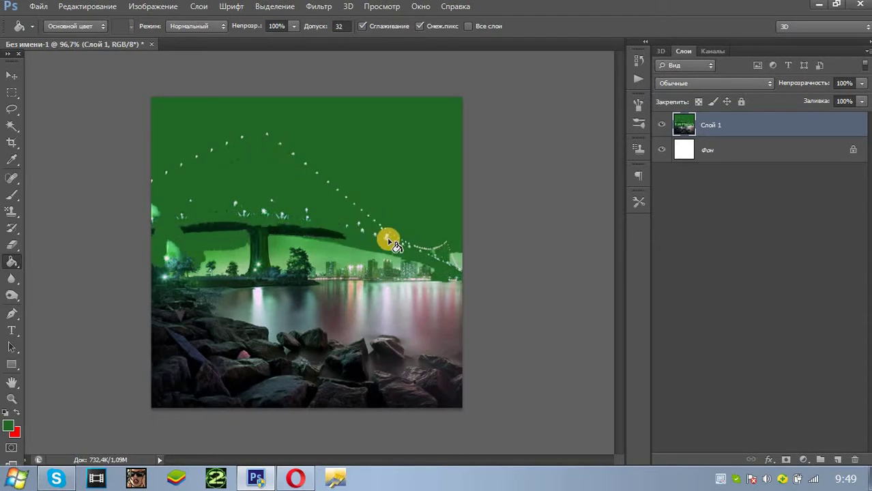
left_click(372, 304)
left_click(306, 256)
left_click(329, 254)
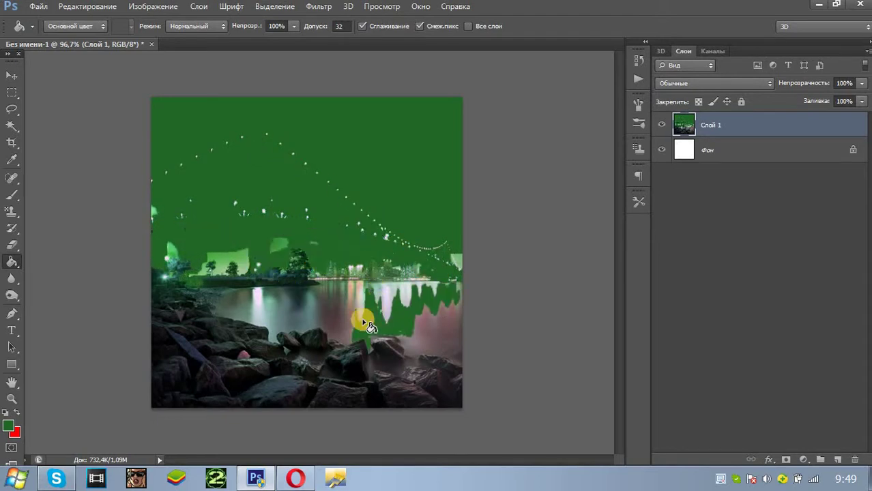
Try filling the rocks, the remaining water and the shoreline with the green foreground color using the Paint Bucket, and undo the fills
left_click(250, 346)
right_click(251, 346)
left_click(210, 288)
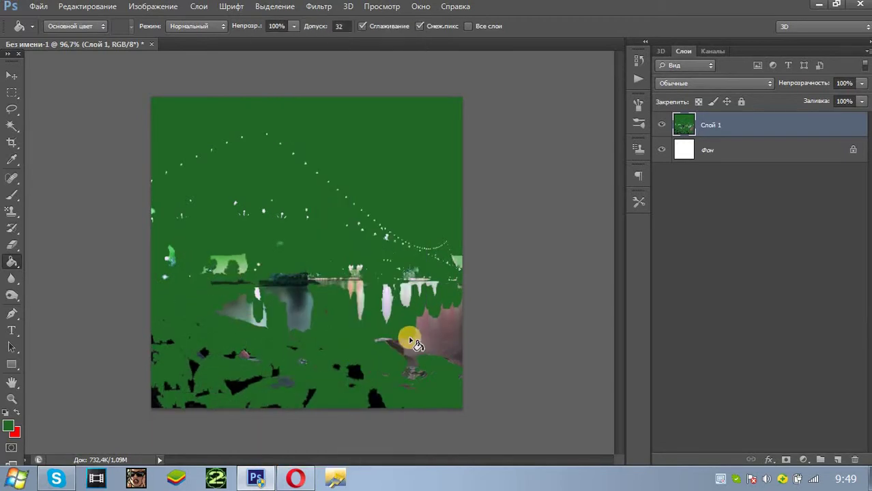
left_click(298, 273)
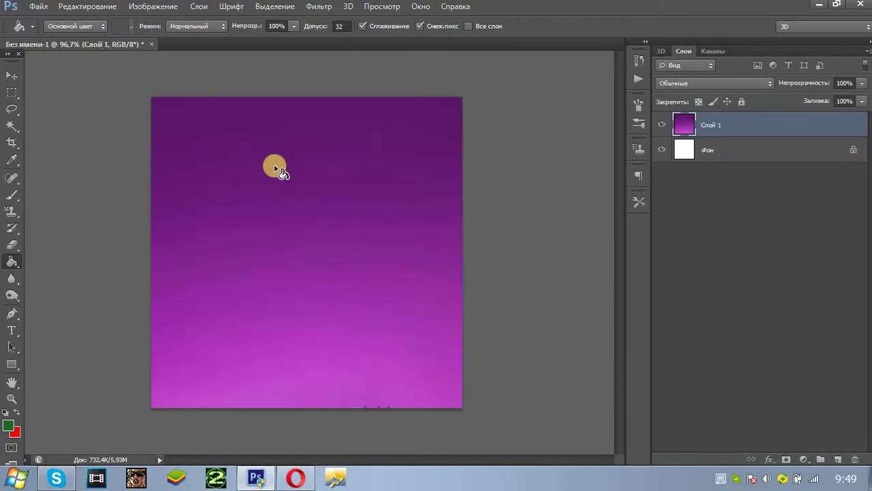
key("ctrl+t")
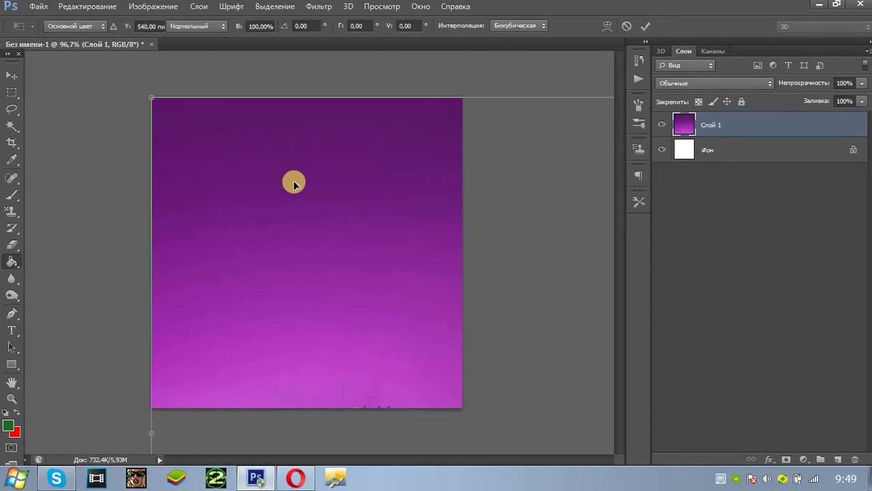
key("Escape")
Choose the Blur tool and set its brush size to 45 pixels
left_click(12, 278)
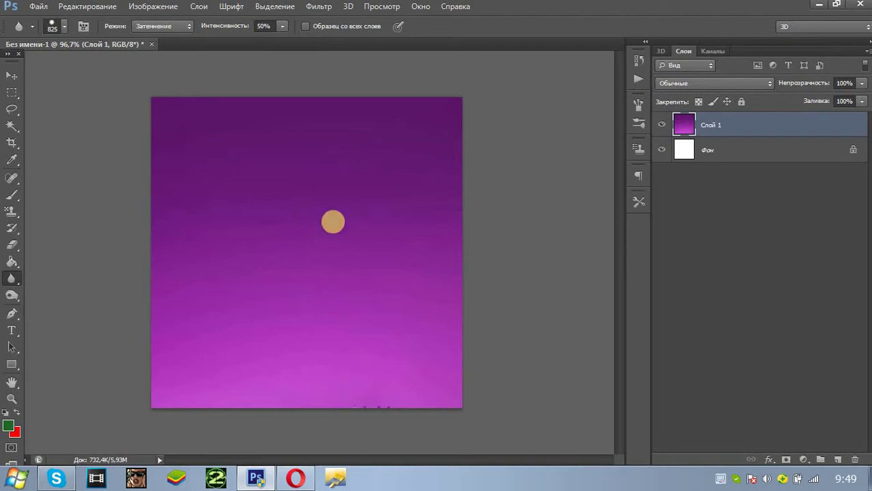
right_click(301, 234)
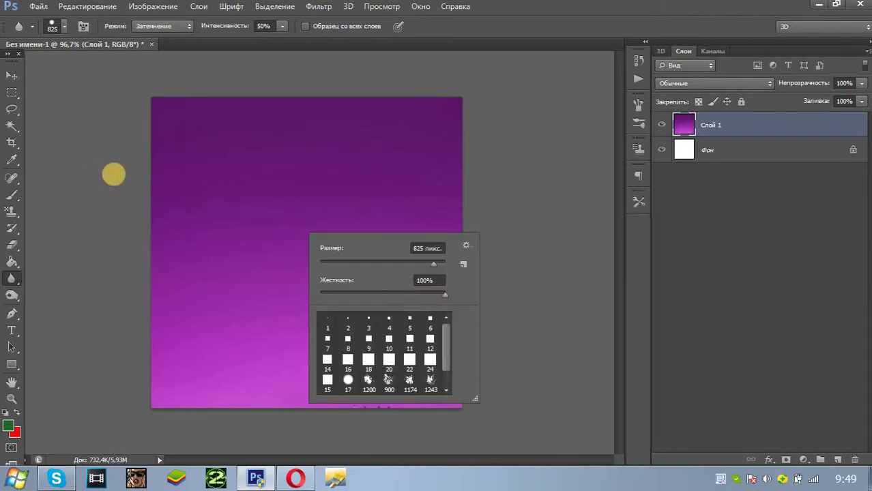
left_click_drag(400, 262, 360, 260)
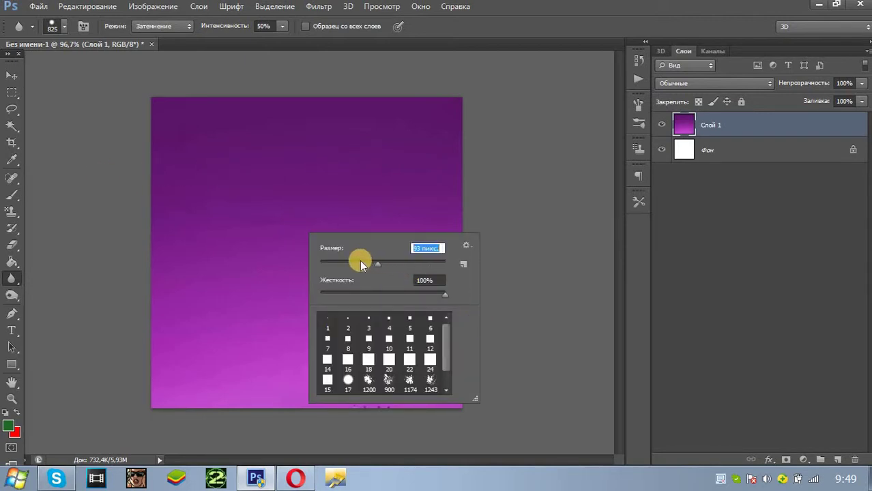
key("Return")
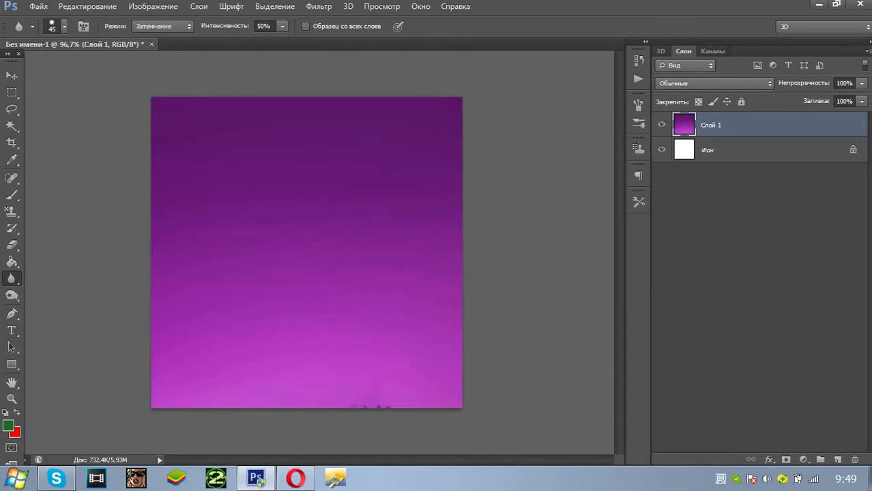
Start a Pen tool path at the picture's upper left, running down and curving across to a peak near the middle
left_click(11, 314)
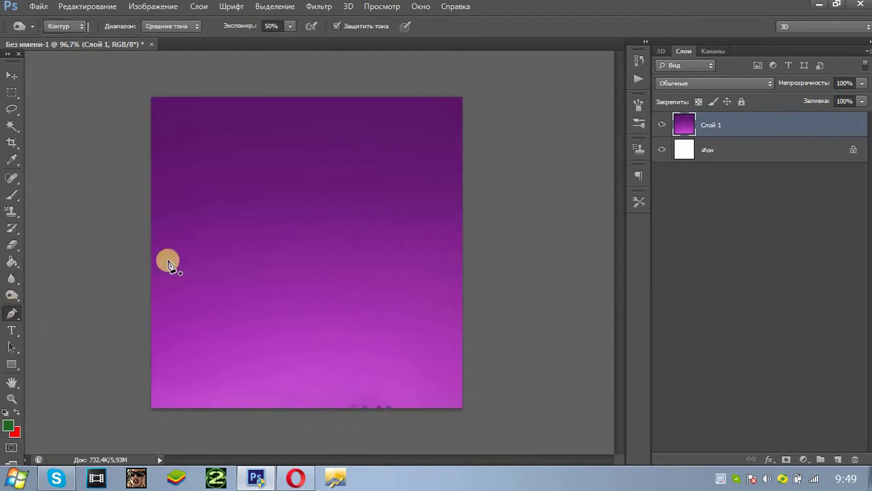
left_click(183, 159)
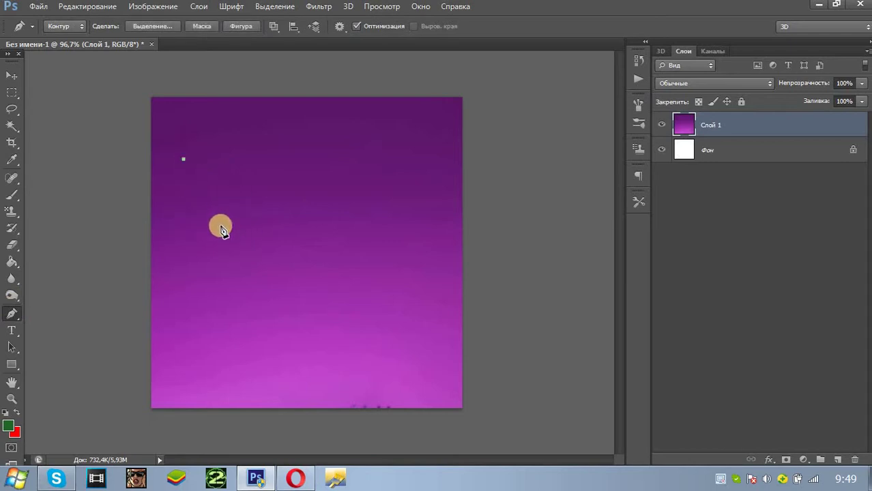
left_click(187, 174)
left_click(187, 205)
left_click(187, 232)
left_click_drag(198, 254, 266, 256)
left_click_drag(333, 227, 358, 214)
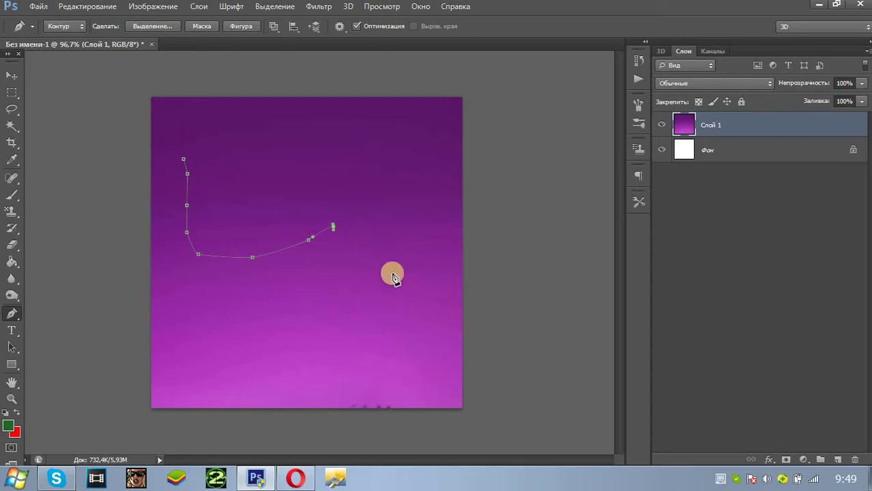
Extend the path down to the right and back up toward the picture's upper right, leaving it open
left_click_drag(378, 257, 401, 286)
left_click(418, 258)
left_click(421, 230)
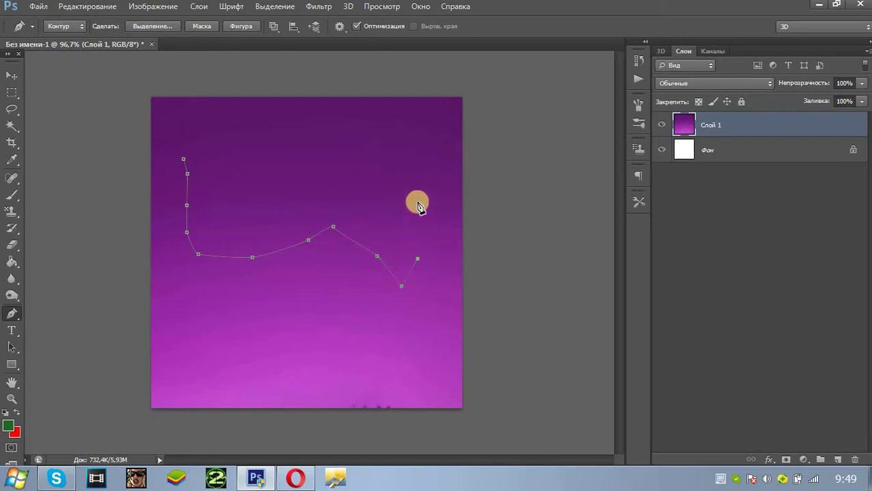
left_click(418, 202)
left_click(409, 177)
left_click(395, 151)
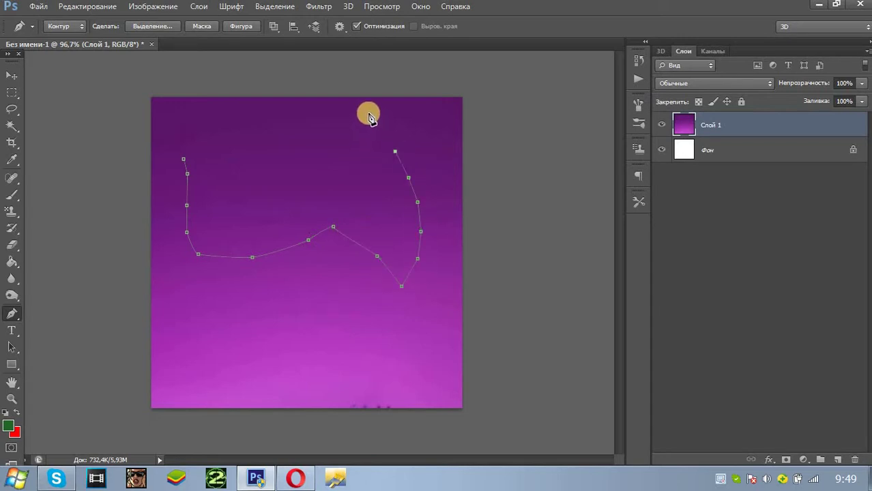
left_click(370, 114)
key("Escape")
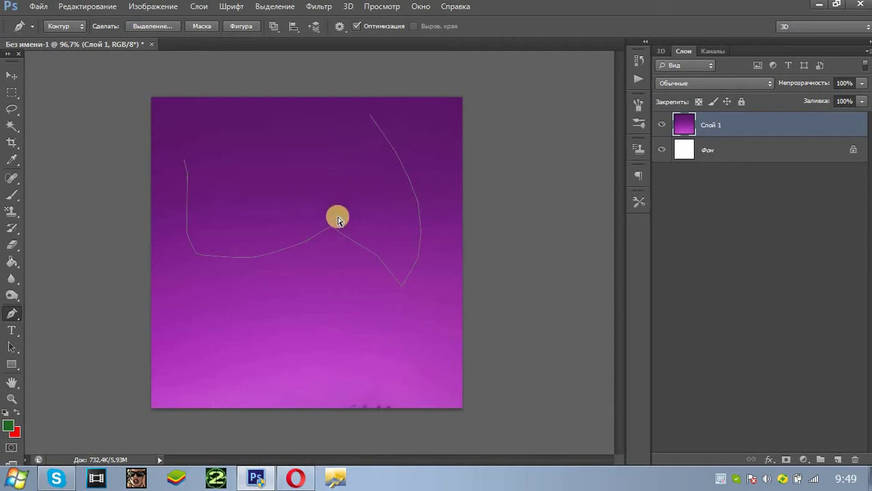
Start a horizontal text line inside the upper-left part of the path, using the font Sign Painter's Gothic Shaded JL at 72 pt
left_click_drag(12, 311, 10, 320)
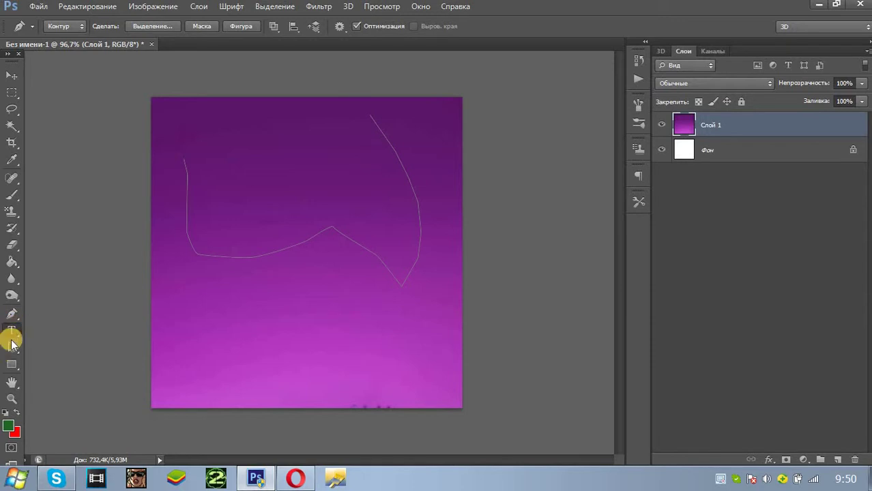
left_click(12, 338)
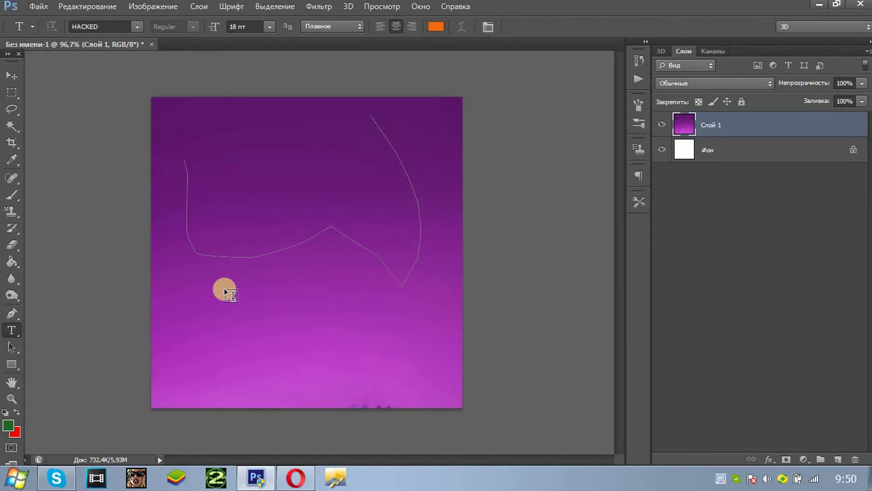
left_click(220, 219)
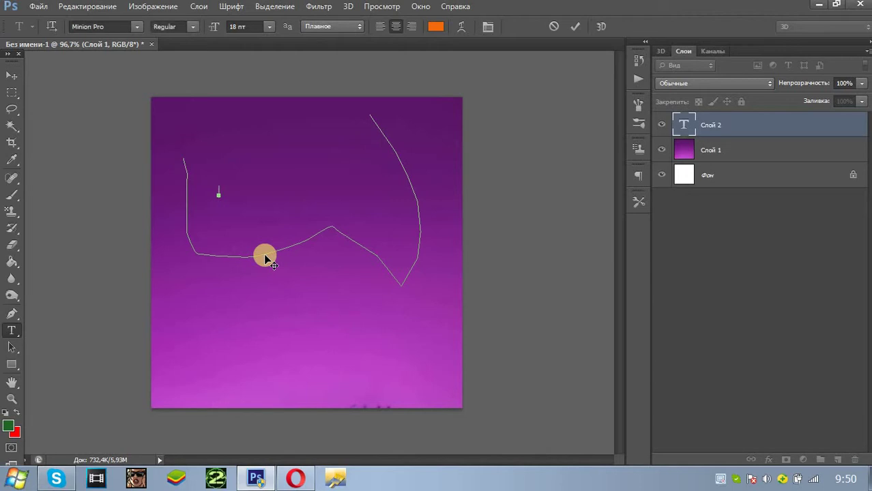
left_click(140, 27)
left_click_drag(284, 256, 276, 319)
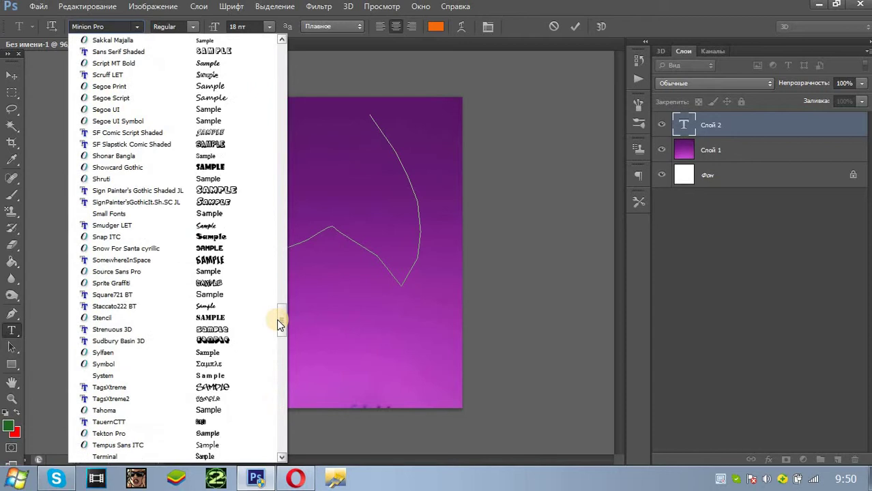
left_click(236, 190)
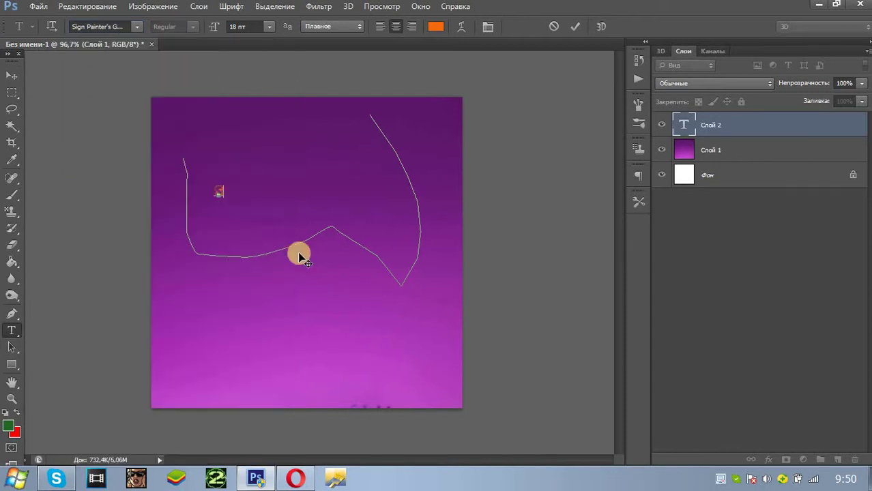
left_click(265, 26)
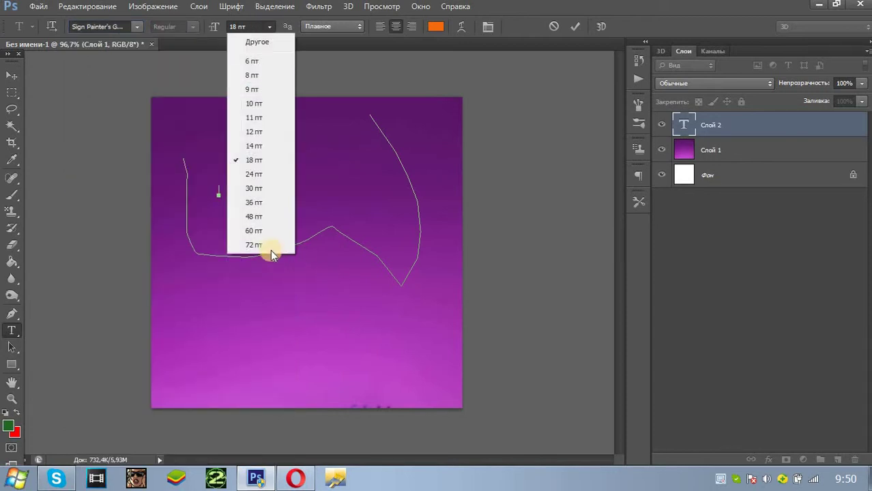
left_click(270, 249)
Enter the text "kvk show" and move it to the lower part of the picture
type("8D")
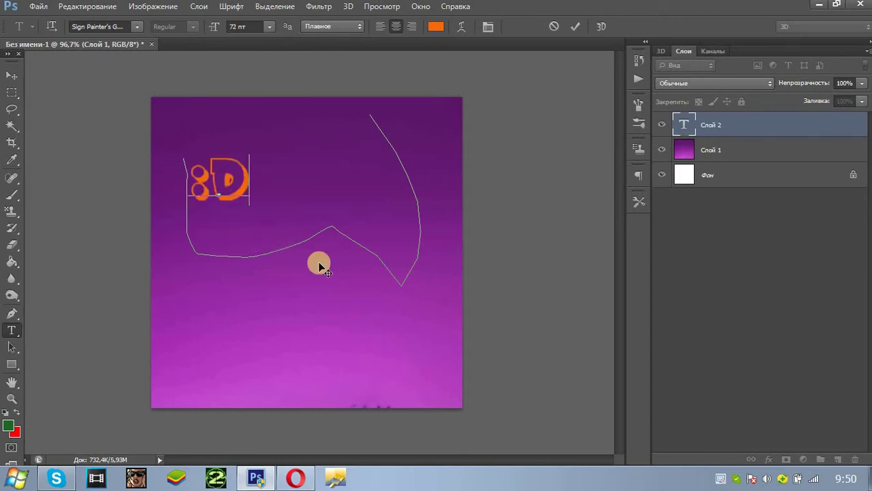
key("BackSpace")
key("BackSpace")
type("S")
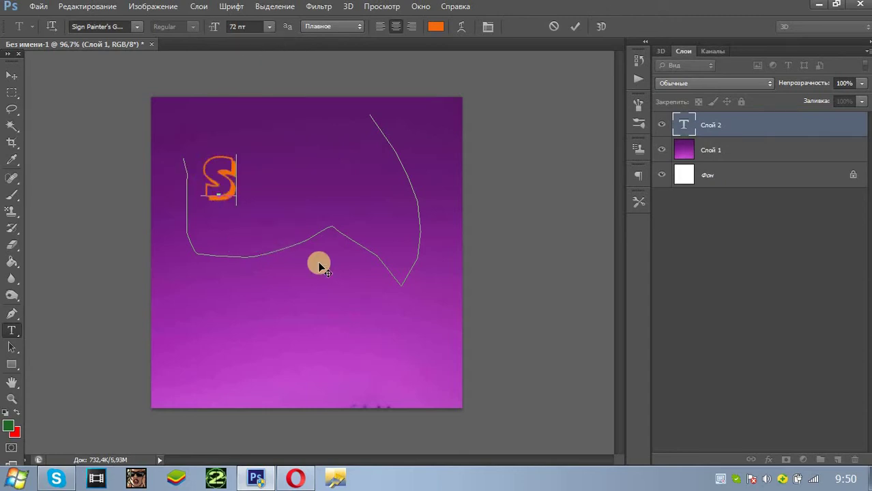
key("BackSpace")
type("KVK")
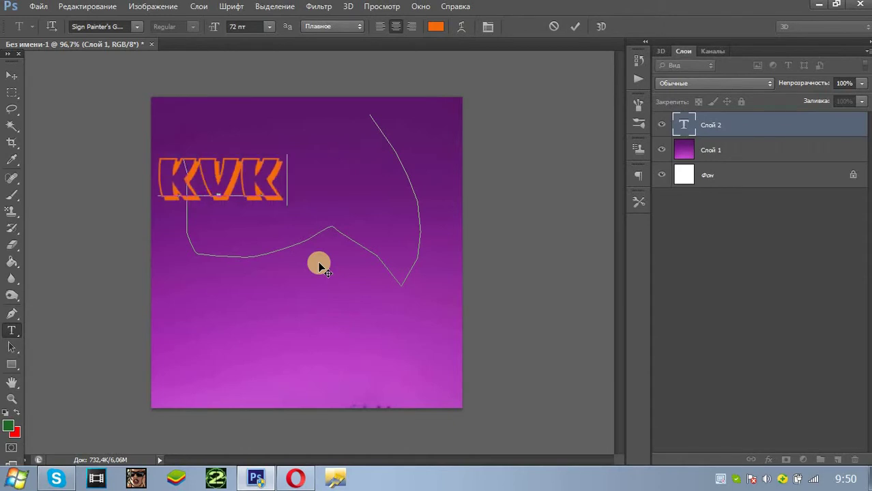
type(" SHOW")
left_click_drag(319, 268, 413, 421)
Try the fonts Troika and Zipper blues Outline on the whole "kvk show" text
key("ctrl+a")
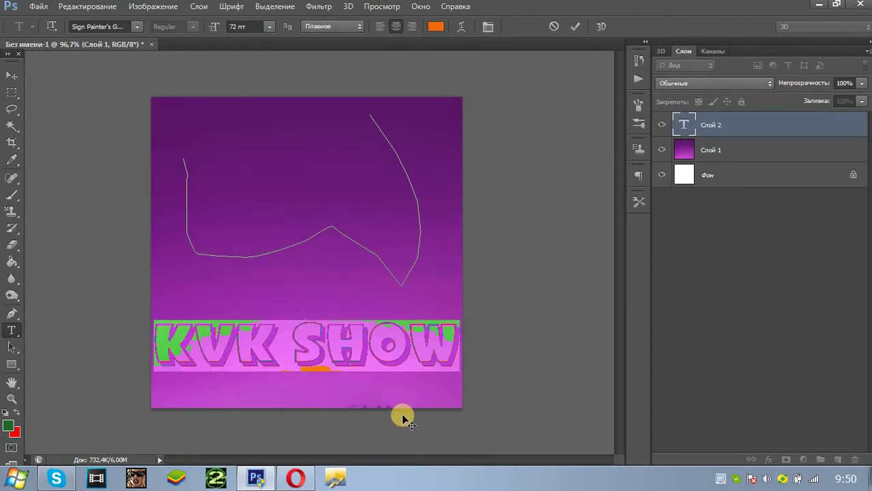
left_click(138, 26)
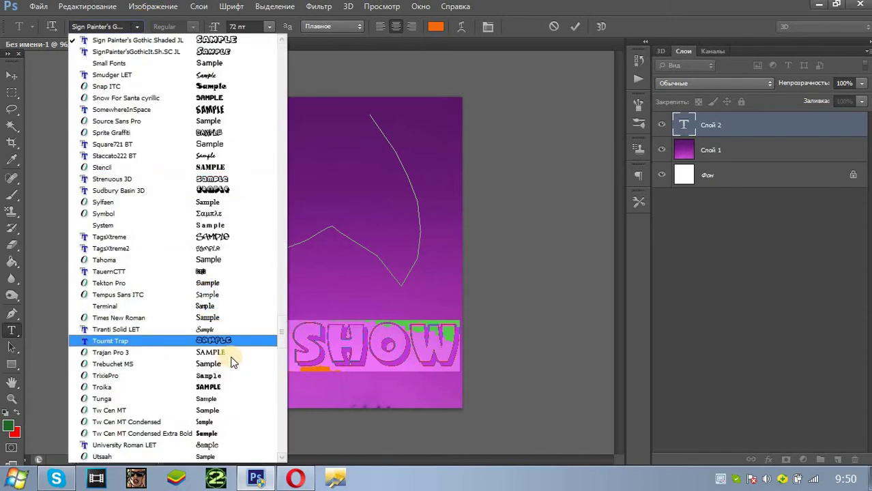
left_click(230, 387)
left_click(409, 379)
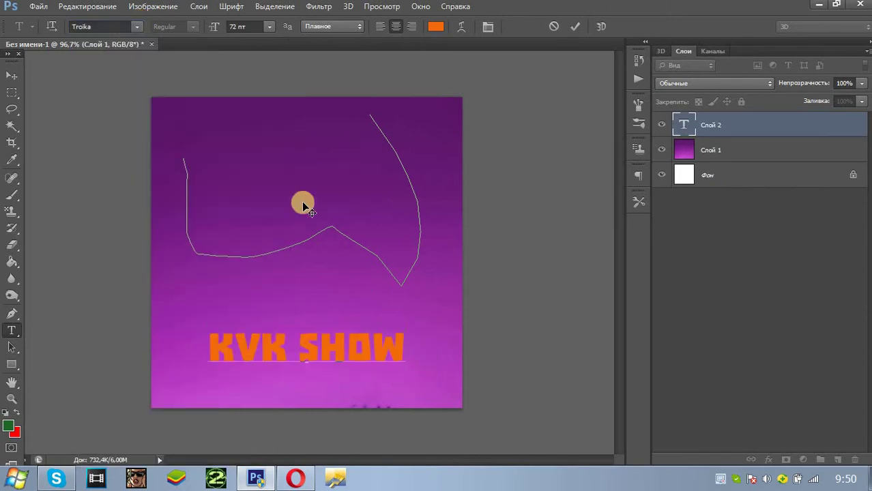
key("ctrl+a")
left_click(136, 26)
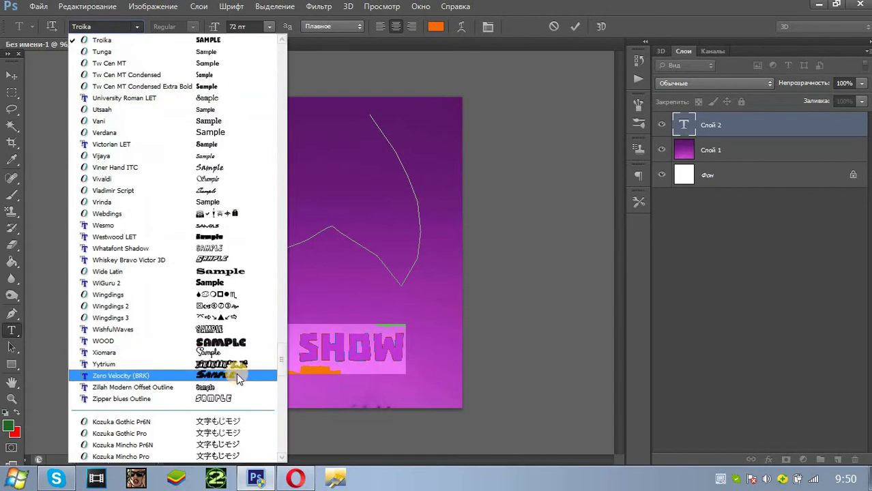
left_click(231, 397)
left_click(399, 333)
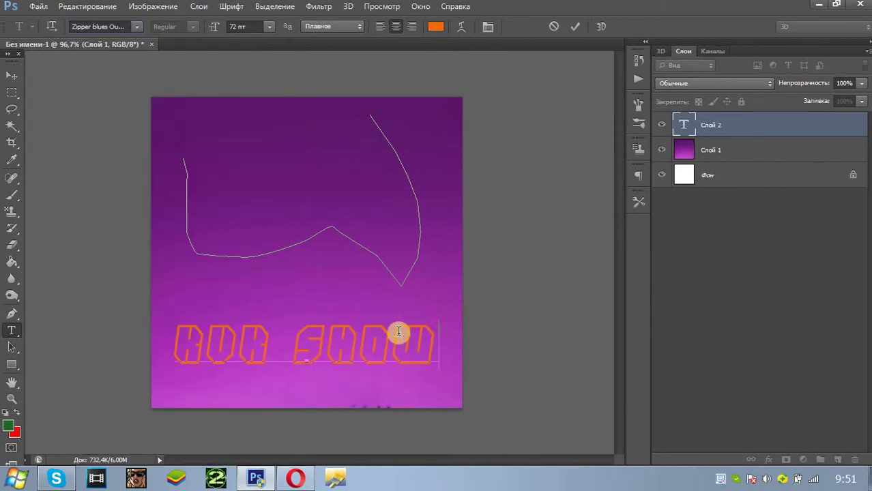
Set the font of the whole "kvk show" text to Zillah Modern Offset Outline and commit the text with the Move tool
key("ctrl+a")
left_click(136, 27)
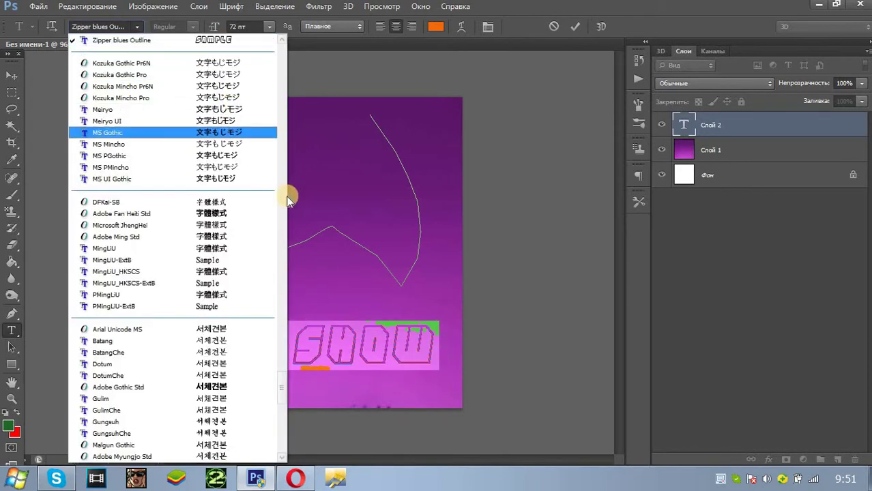
scroll(272, 202, "up", 6)
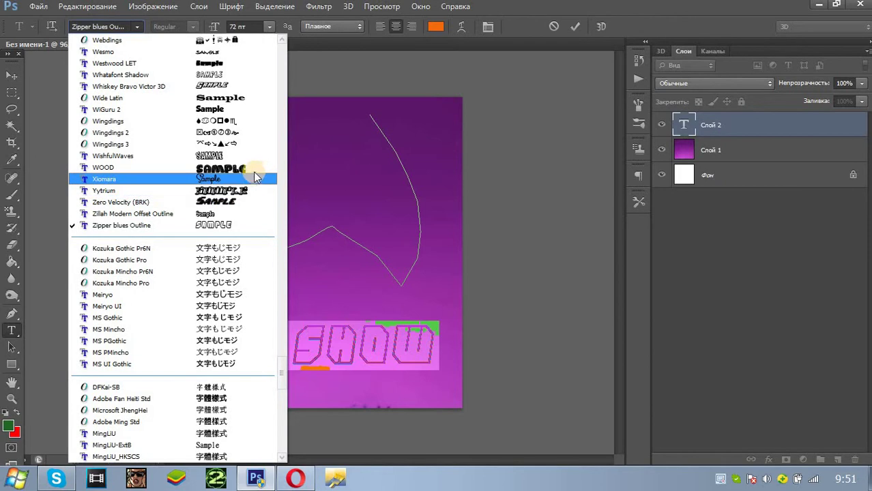
left_click(225, 214)
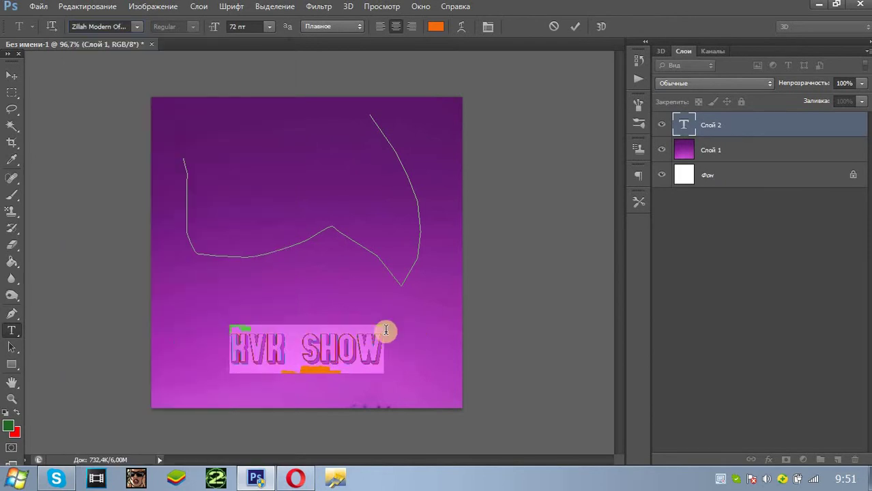
left_click(386, 371)
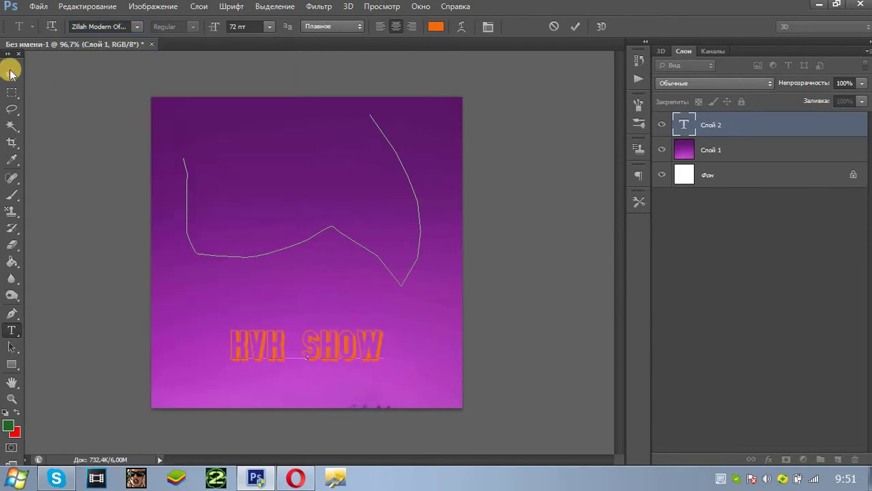
left_click(11, 75)
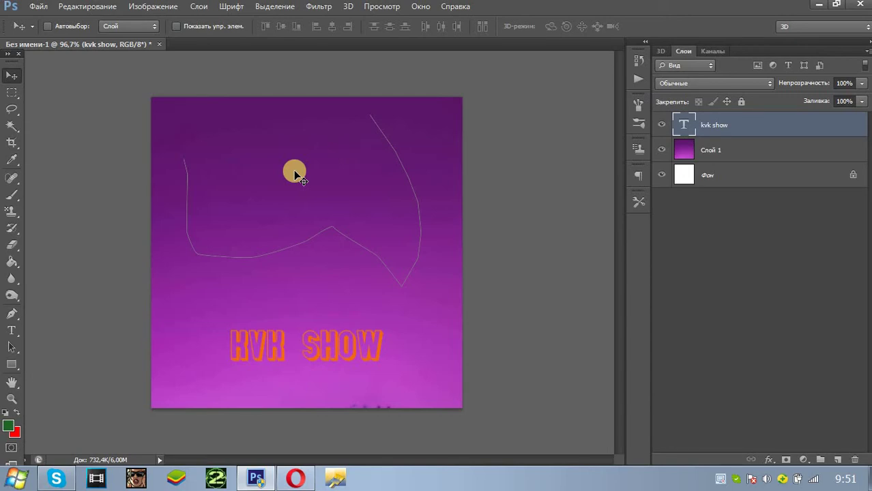
Switch to the Opera browser with the Yandex image search
left_click(296, 478)
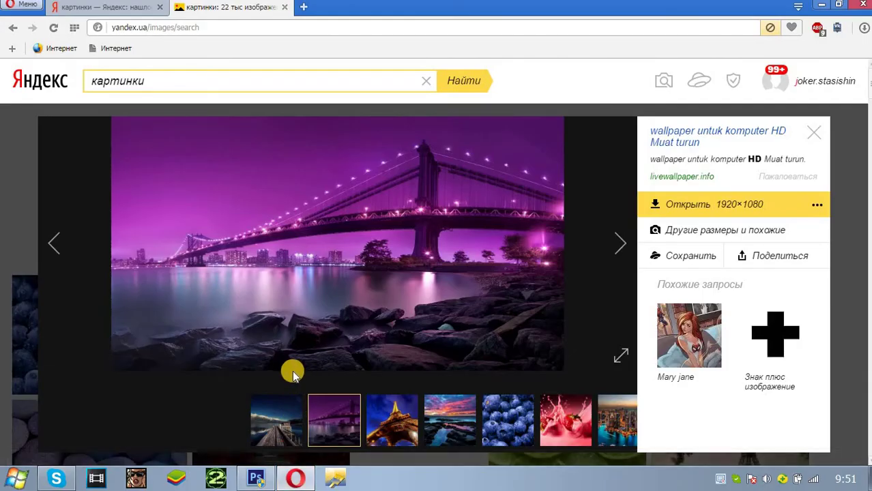